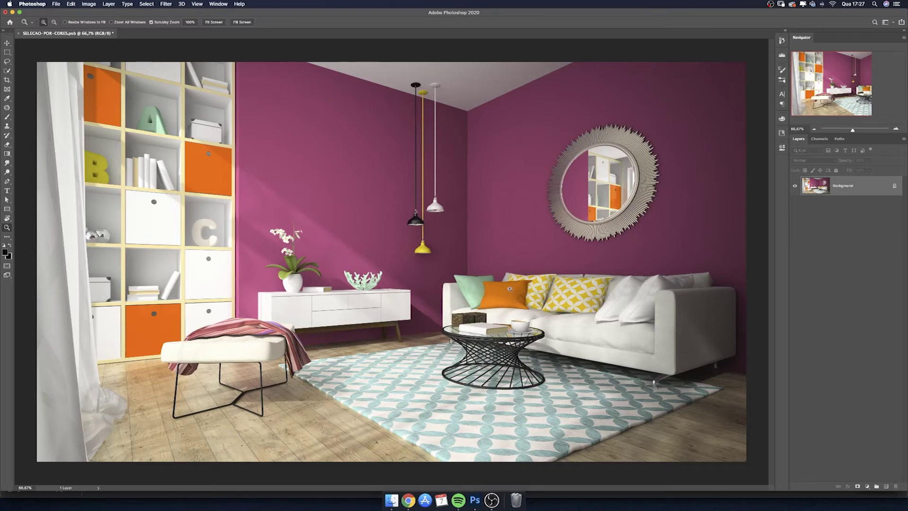
Zoom in on the yellow cushion, mirror rays and pendant lamps, then fit the whole room in view
{"action": "mouse_move", "coordinate": [585, 290]}
{"action": "left_mouse_down"}
{"action": "mouse_move", "coordinate": [613, 300]}
{"action": "mouse_move", "coordinate": [532, 233]}
{"action": "left_mouse_up"}
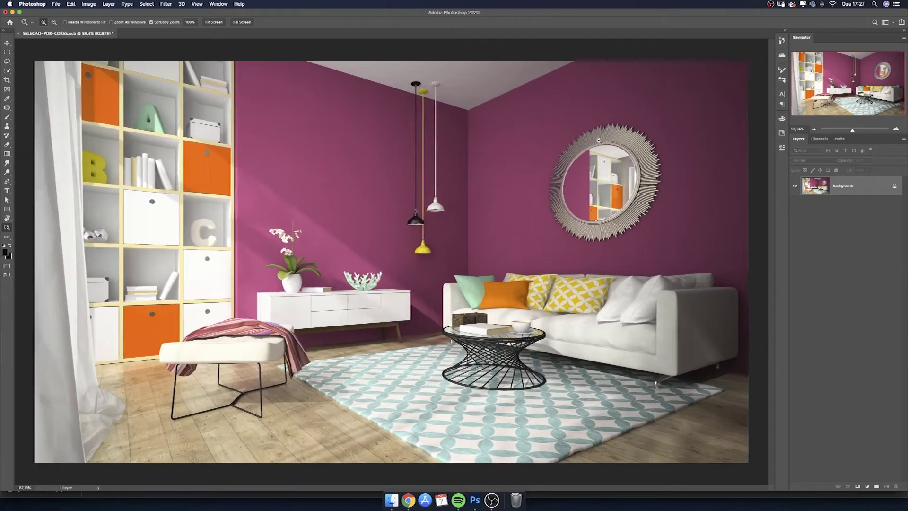
{"action": "left_click_drag", "start_coordinate": [587, 138], "coordinate": [643, 146]}
{"action": "left_click", "coordinate": [513, 160]}
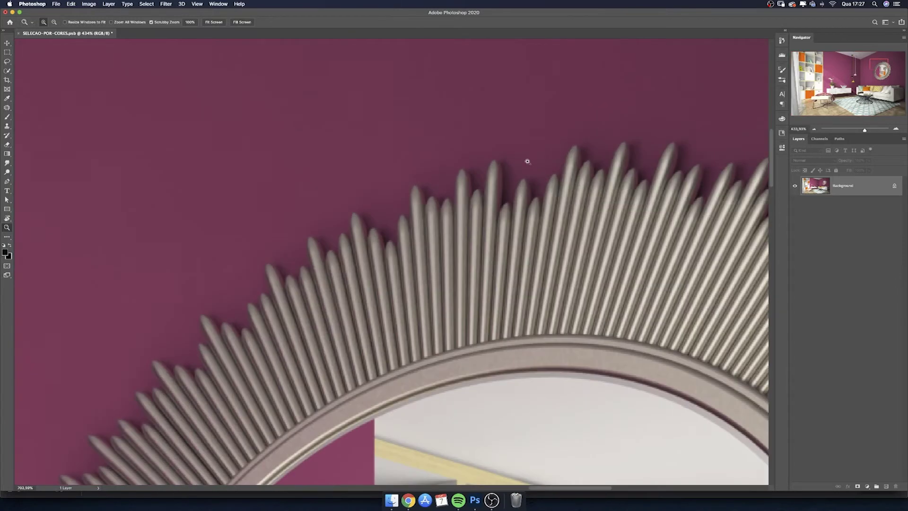
{"action": "left_click", "coordinate": [502, 189]}
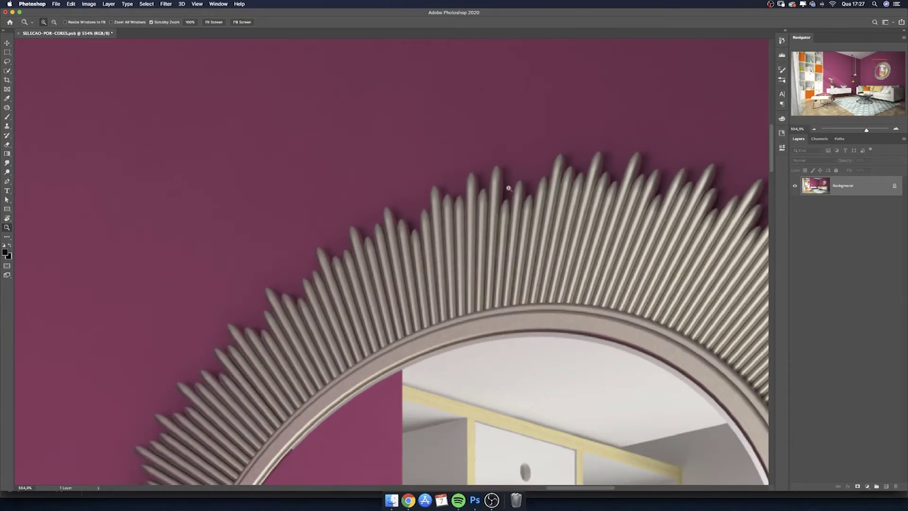
{"action": "left_click_drag", "start_coordinate": [502, 189], "coordinate": [418, 189]}
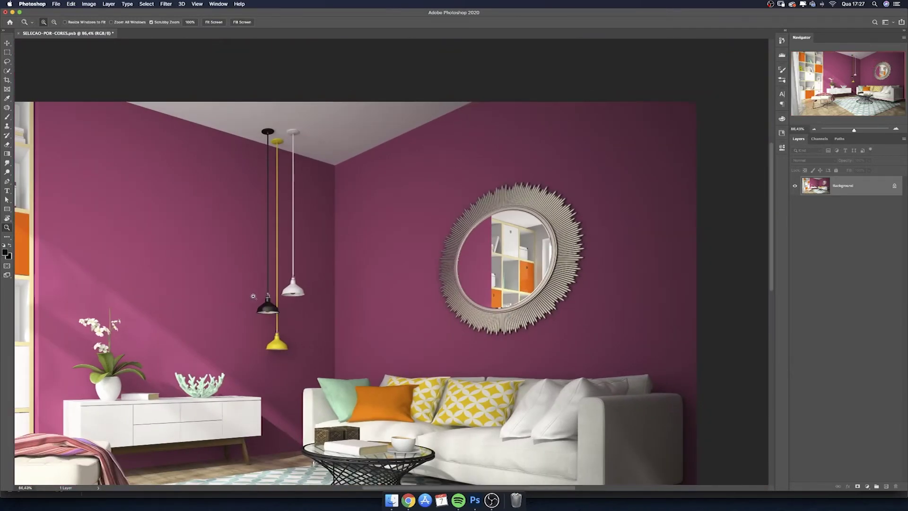
{"action": "left_click_drag", "start_coordinate": [249, 295], "coordinate": [354, 293]}
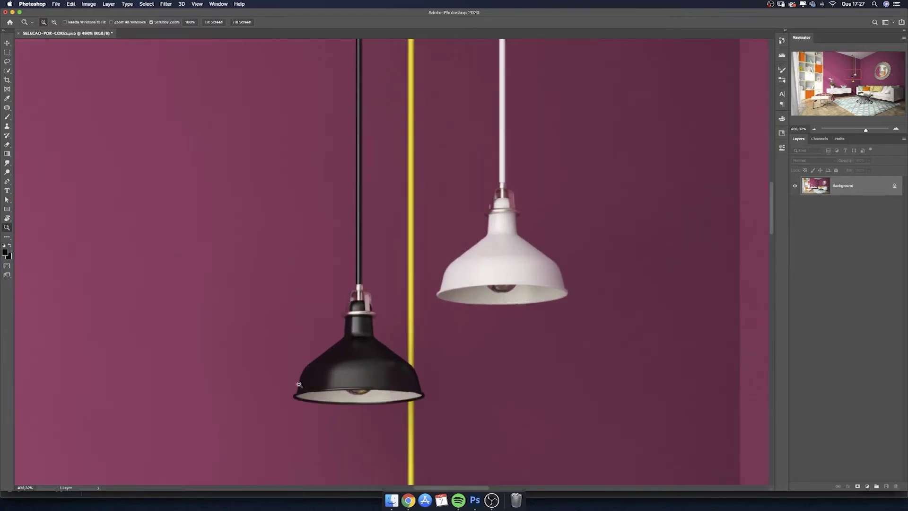
{"action": "mouse_move", "coordinate": [334, 345]}
{"action": "left_mouse_down"}
{"action": "mouse_move", "coordinate": [227, 338]}
{"action": "mouse_move", "coordinate": [206, 348]}
{"action": "left_mouse_up"}
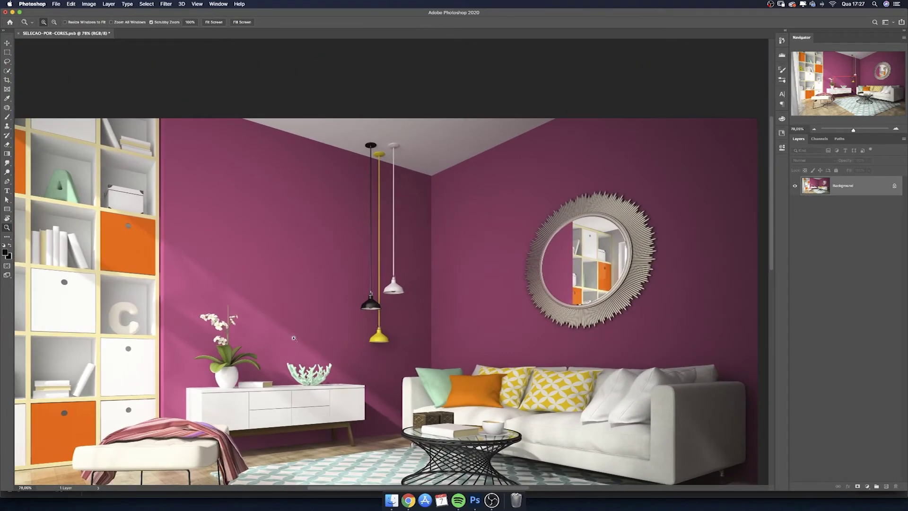
{"action": "left_click_drag", "start_coordinate": [206, 348], "coordinate": [261, 332]}
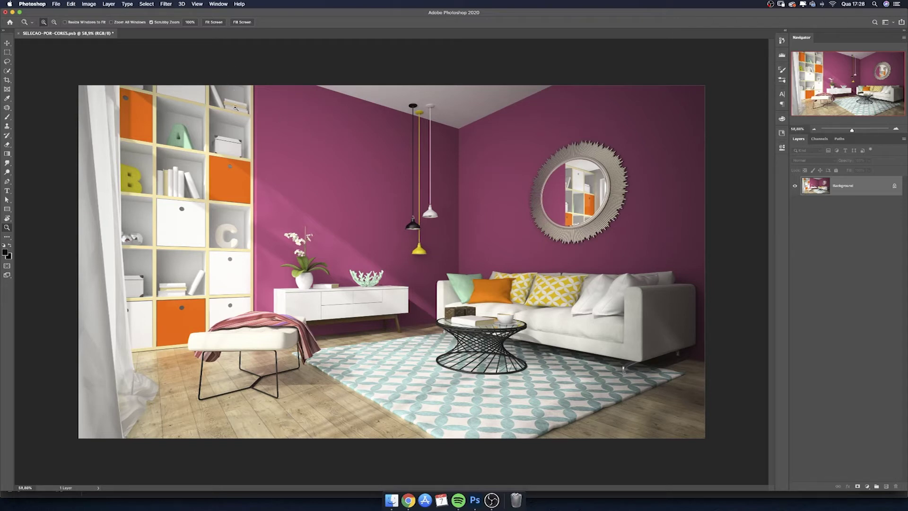
Open Select > Color Range, move the dialog to the upper right, and choose the sampling eyedropper
{"action": "left_click", "coordinate": [150, 4]}
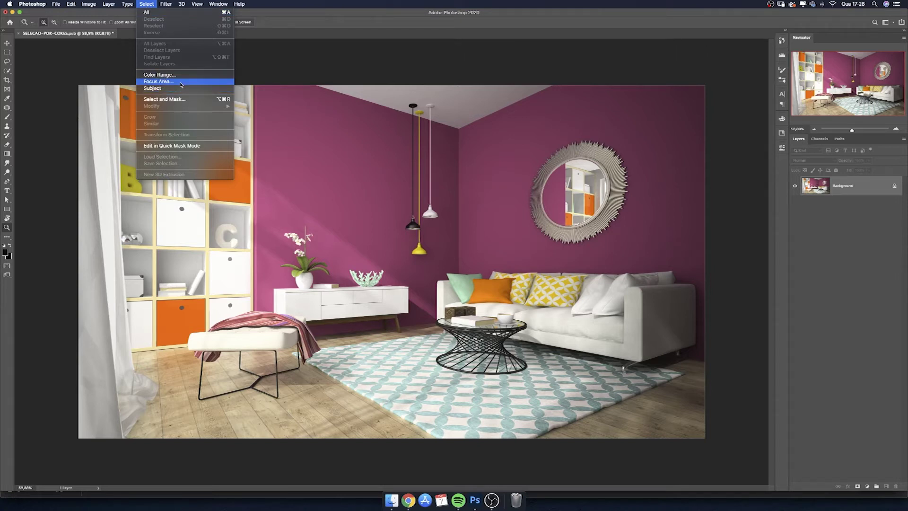
{"action": "left_click", "coordinate": [177, 77]}
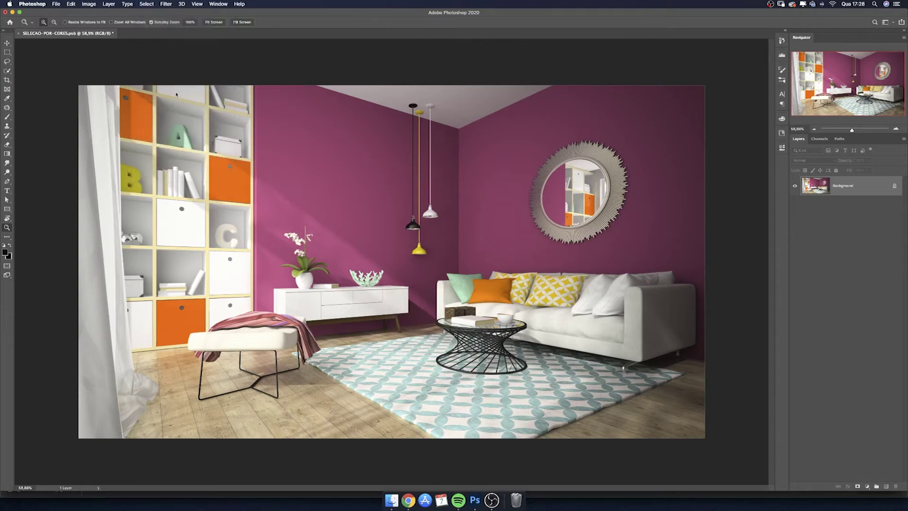
{"action": "mouse_move", "coordinate": [329, 258]}
{"action": "left_mouse_down"}
{"action": "mouse_move", "coordinate": [661, 135]}
{"action": "mouse_move", "coordinate": [636, 111]}
{"action": "left_mouse_up"}
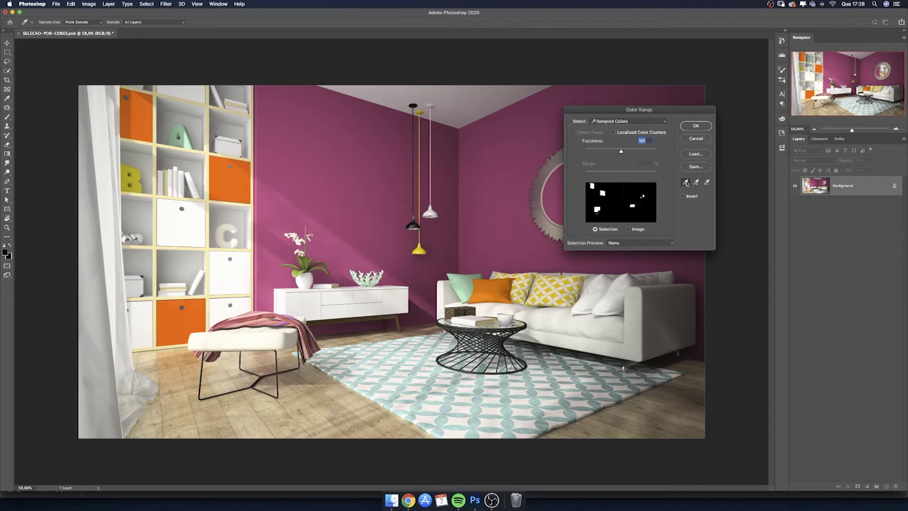
{"action": "left_click", "coordinate": [686, 183]}
Sample several spots on the purple walls in Color Range, with fuzziness around 101
{"action": "left_click", "coordinate": [487, 160]}
{"action": "left_click", "coordinate": [372, 160]}
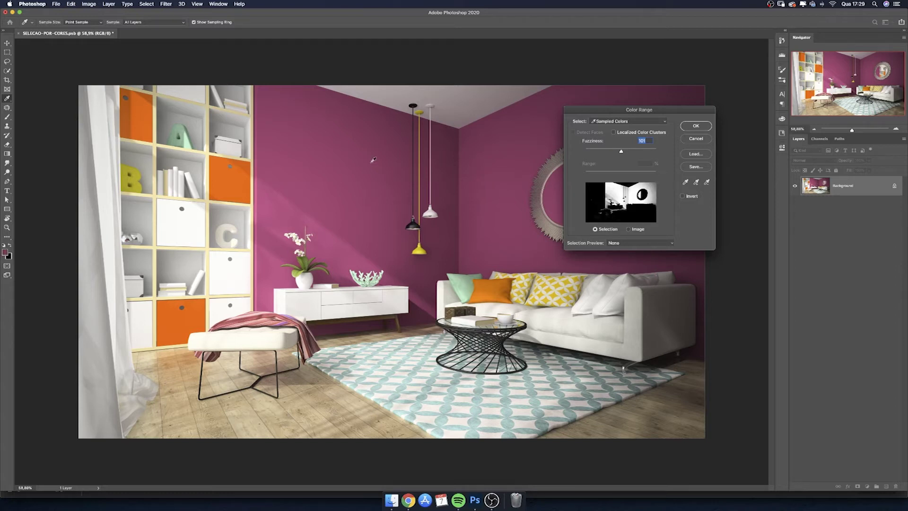
{"action": "left_click", "coordinate": [453, 159]}
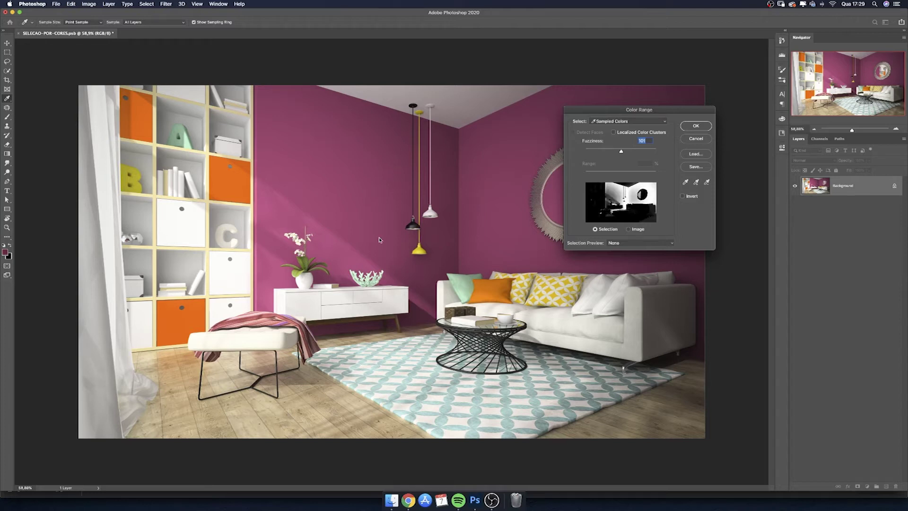
{"action": "left_click", "coordinate": [381, 176]}
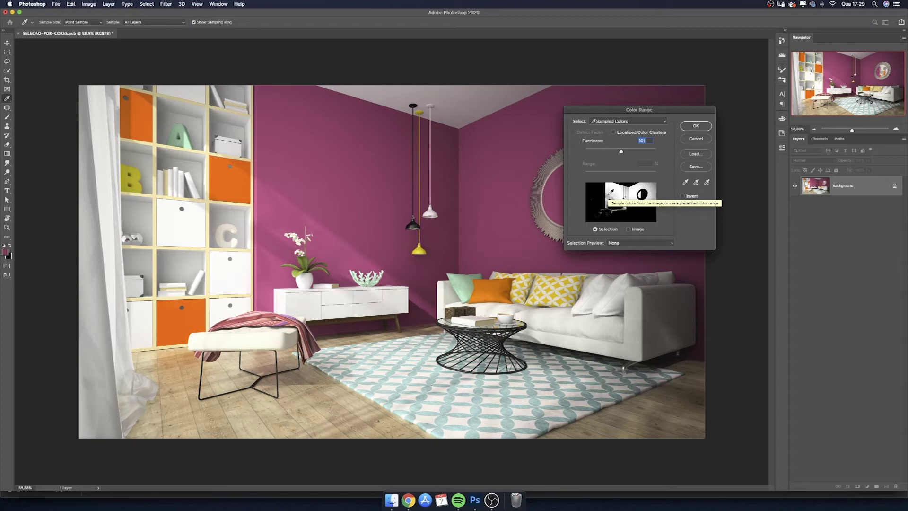
{"action": "left_click", "coordinate": [610, 192]}
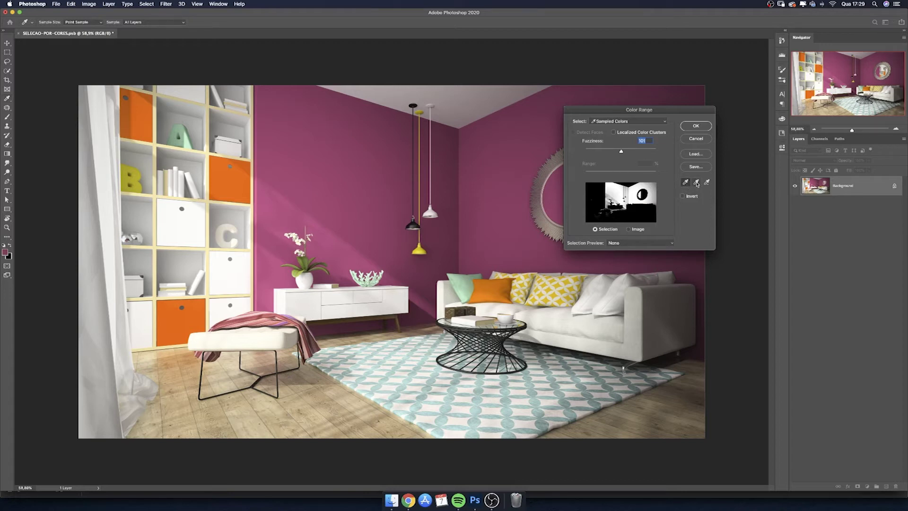
Sample the pink wall at three spots with the single-colour eyedropper
{"action": "left_click", "coordinate": [696, 183]}
{"action": "left_click", "coordinate": [686, 183]}
{"action": "left_click", "coordinate": [509, 134]}
{"action": "left_click", "coordinate": [454, 154]}
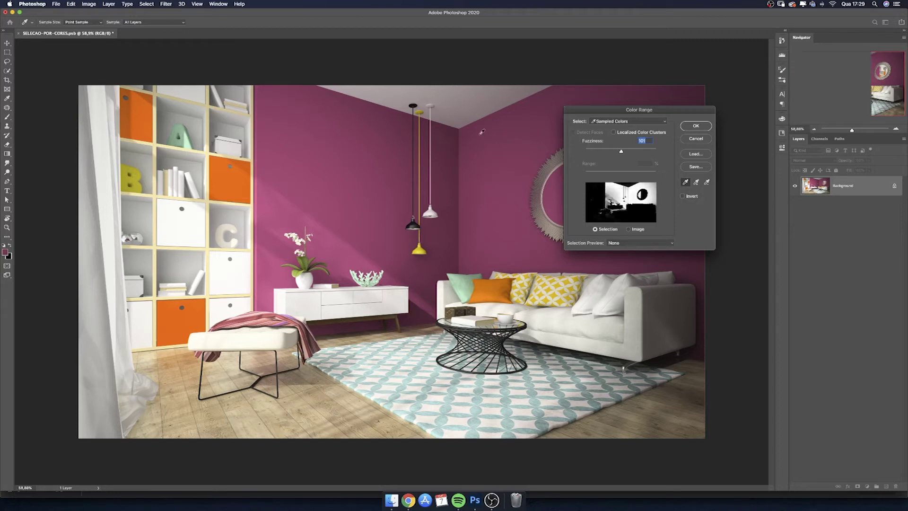
{"action": "left_click", "coordinate": [392, 173]}
Add pink wall shades with Add to Sample, undoing stray samples that caught shelves and sofa
{"action": "left_click", "coordinate": [696, 182]}
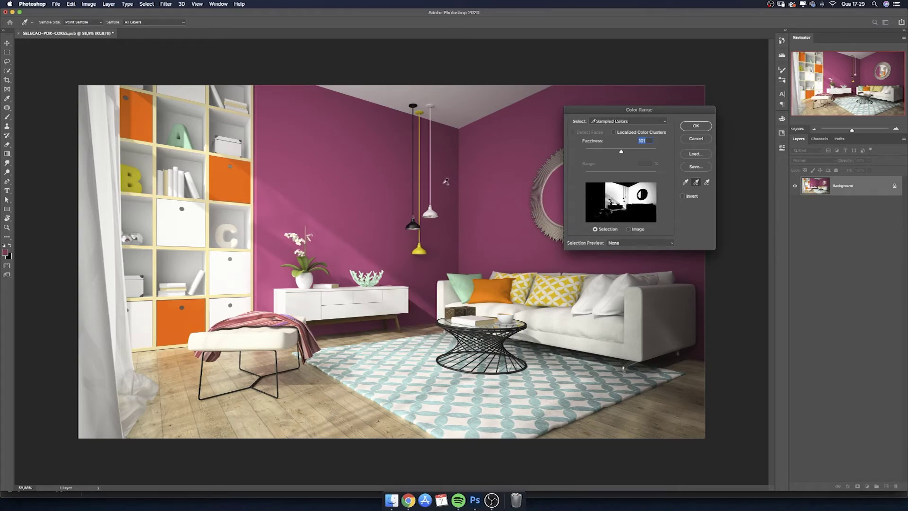
{"action": "left_click", "coordinate": [446, 182]}
{"action": "left_click", "coordinate": [371, 210]}
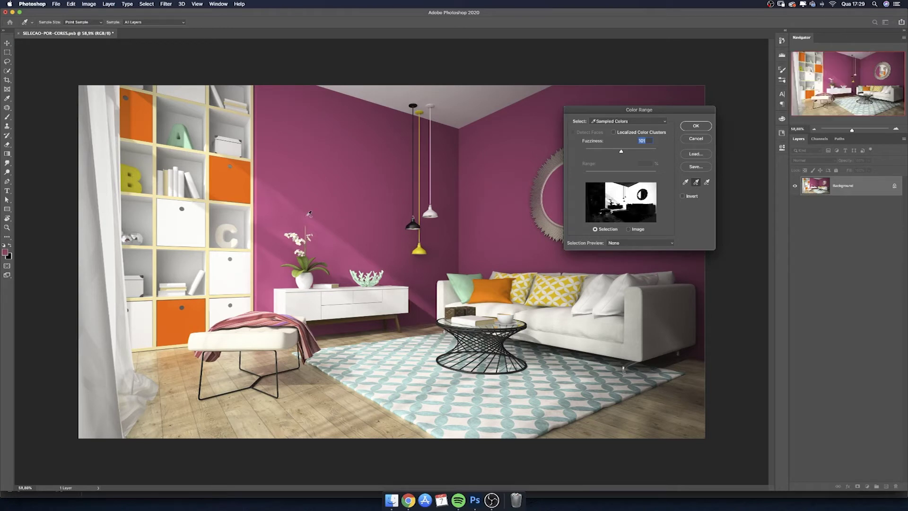
{"action": "left_click", "coordinate": [280, 211]}
{"action": "left_click", "coordinate": [663, 99]}
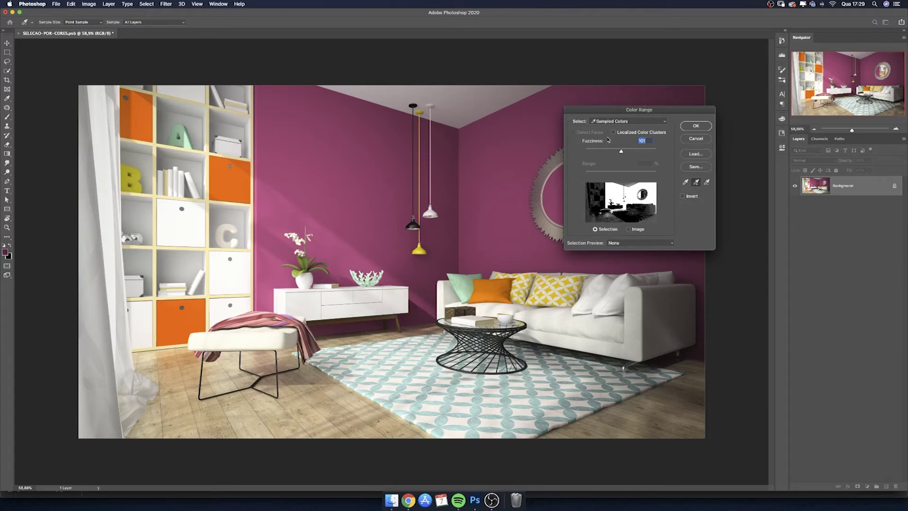
{"action": "key", "text": "super+z"}
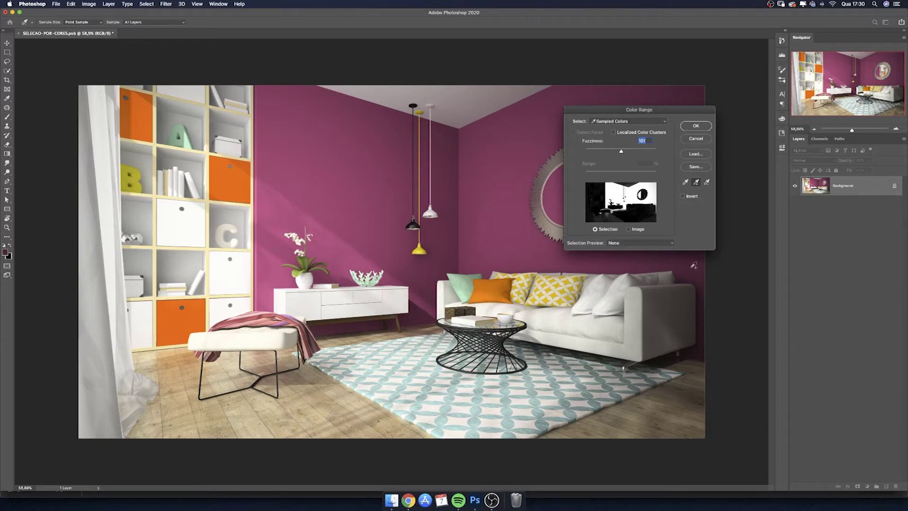
{"action": "left_click", "coordinate": [690, 270]}
{"action": "key", "text": "super+z"}
{"action": "left_click", "coordinate": [701, 307]}
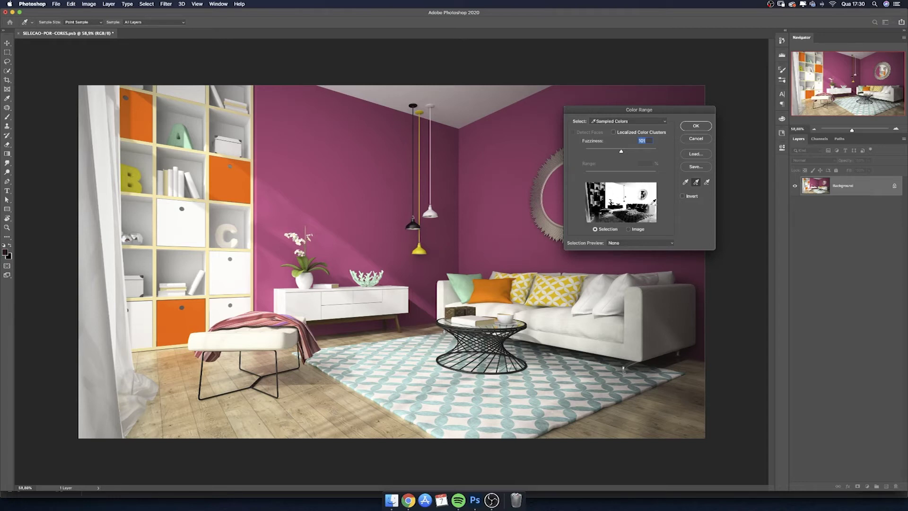
{"action": "key", "text": "super+z"}
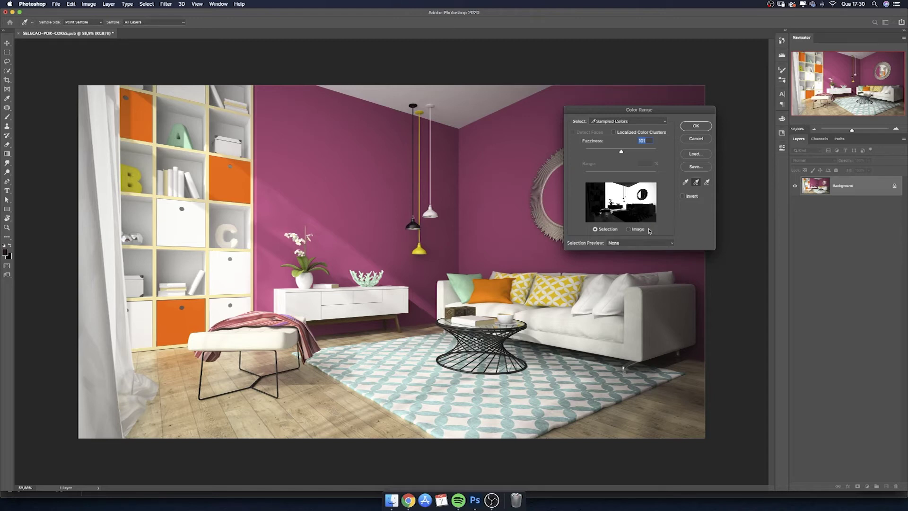
Remove the floor colour with Subtract from Sample, then list the selection preview modes
{"action": "left_click", "coordinate": [706, 182]}
{"action": "left_click", "coordinate": [347, 402]}
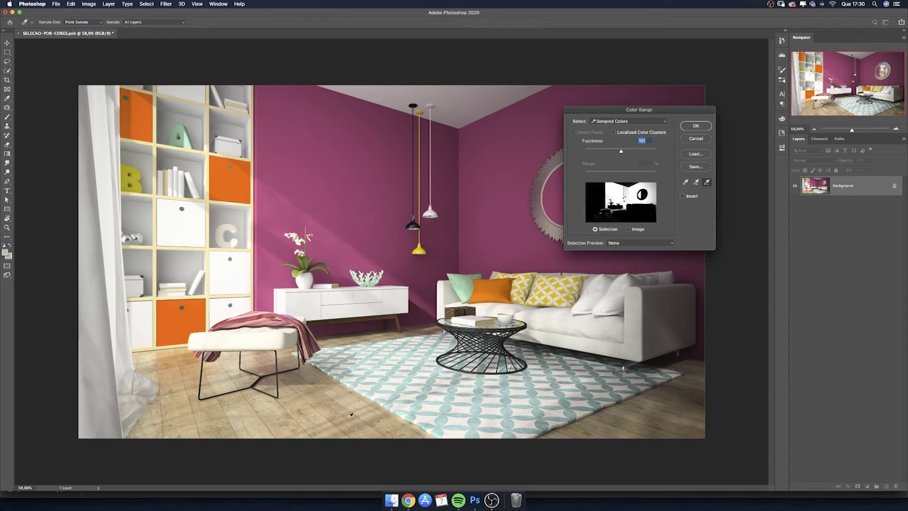
{"action": "key", "text": "super"}
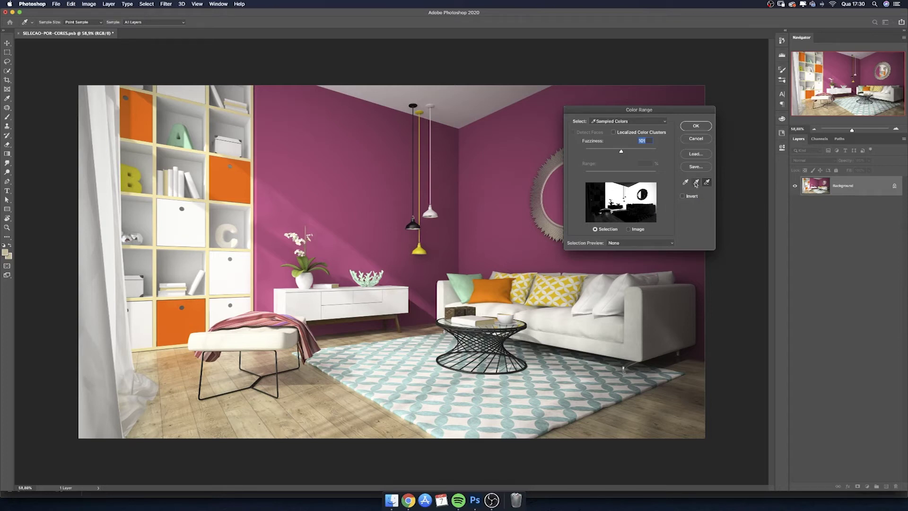
{"action": "left_click", "coordinate": [696, 184]}
{"action": "left_click", "coordinate": [622, 243]}
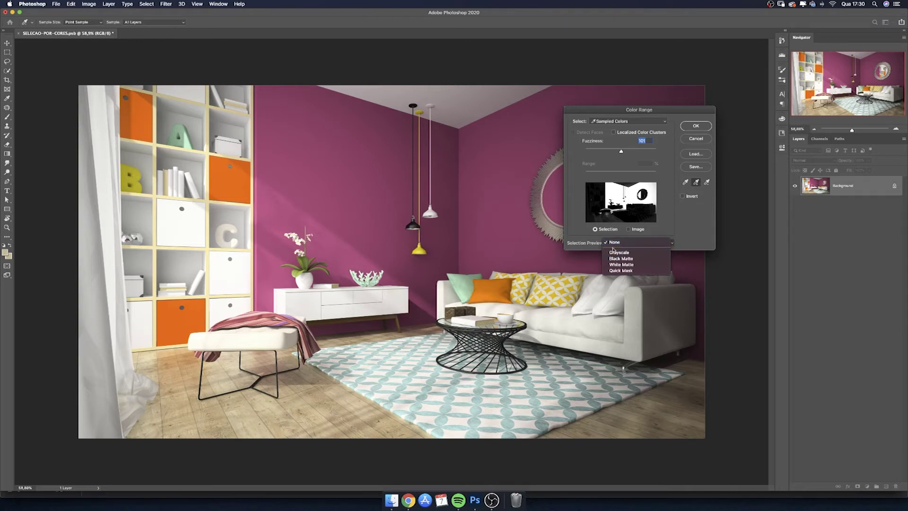
{"action": "left_click", "coordinate": [614, 254]}
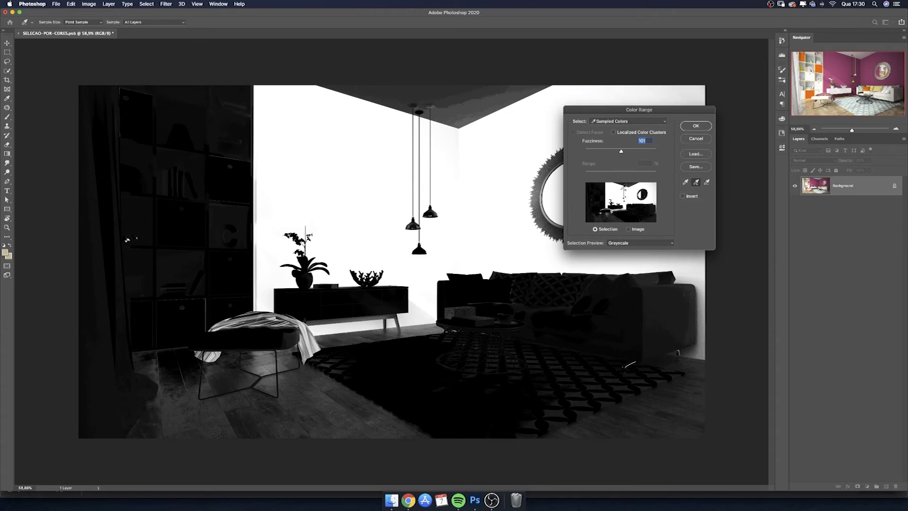
{"action": "left_click", "coordinate": [619, 243]}
{"action": "left_click", "coordinate": [617, 249]}
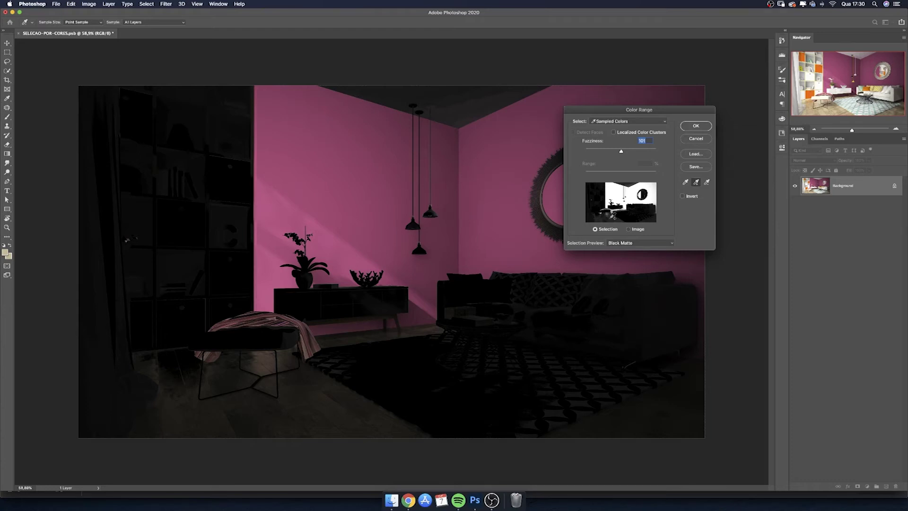
{"action": "left_click", "coordinate": [615, 243]}
{"action": "left_click", "coordinate": [617, 248]}
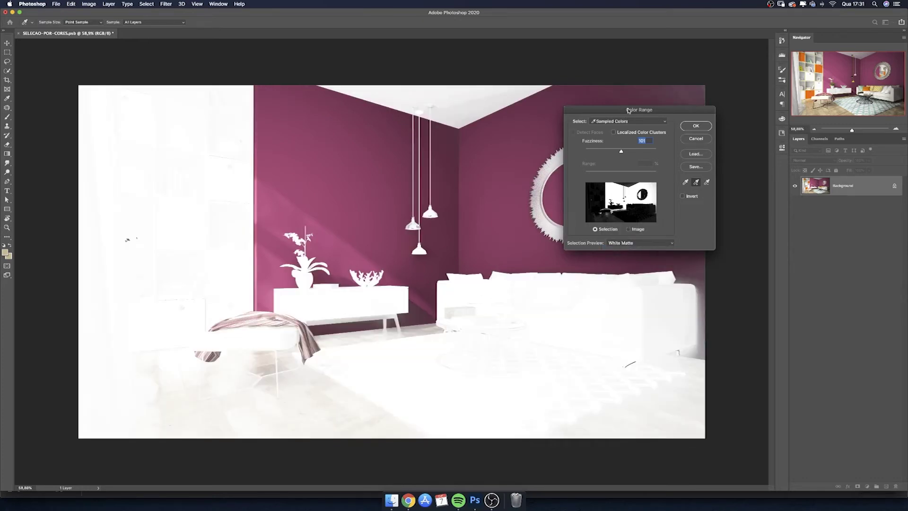
{"action": "left_click_drag", "start_coordinate": [629, 111], "coordinate": [642, 178]}
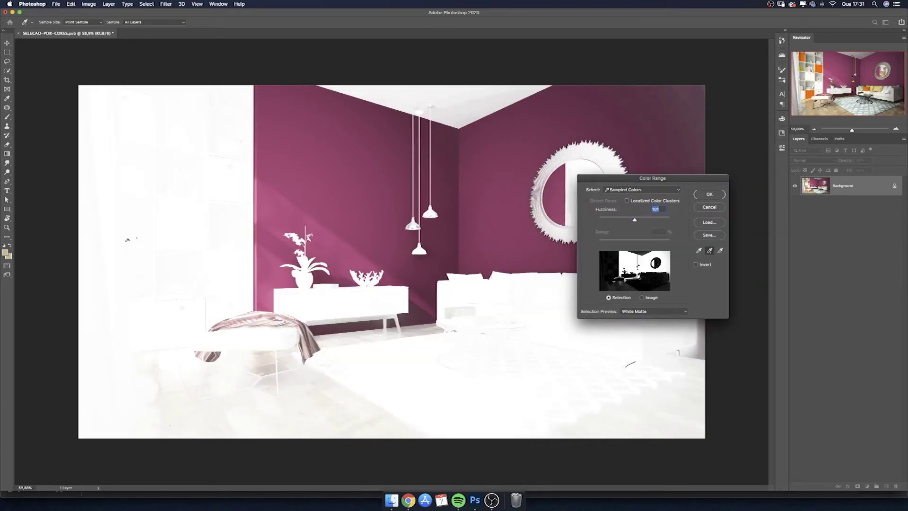
{"action": "left_click", "coordinate": [633, 311]}
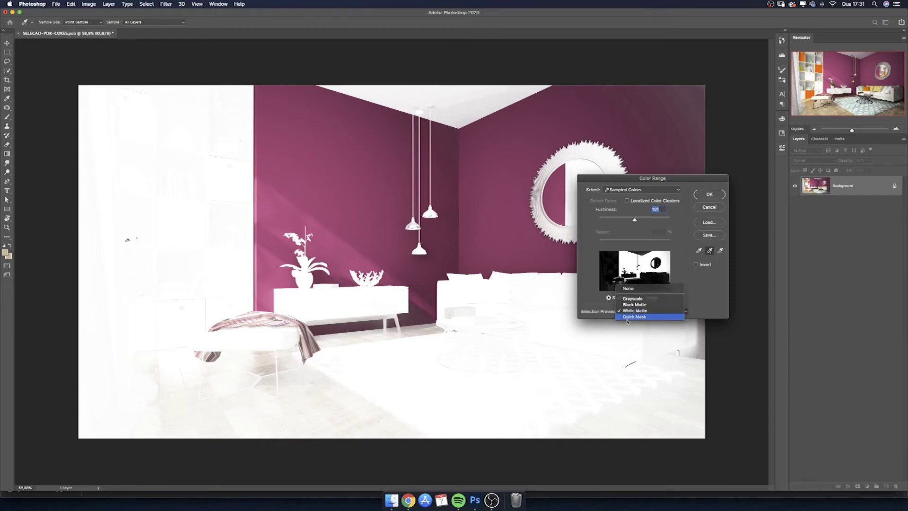
{"action": "left_click", "coordinate": [628, 317]}
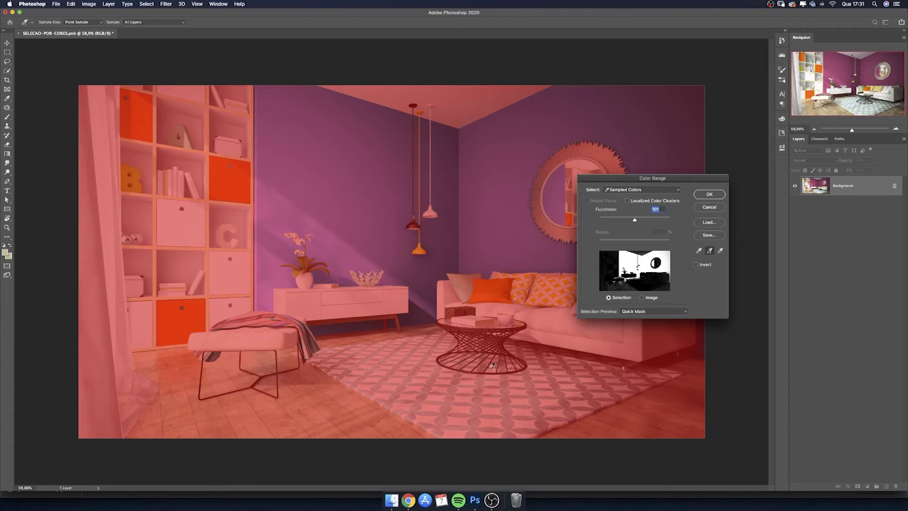
{"action": "left_click", "coordinate": [636, 312]}
{"action": "left_click", "coordinate": [633, 305]}
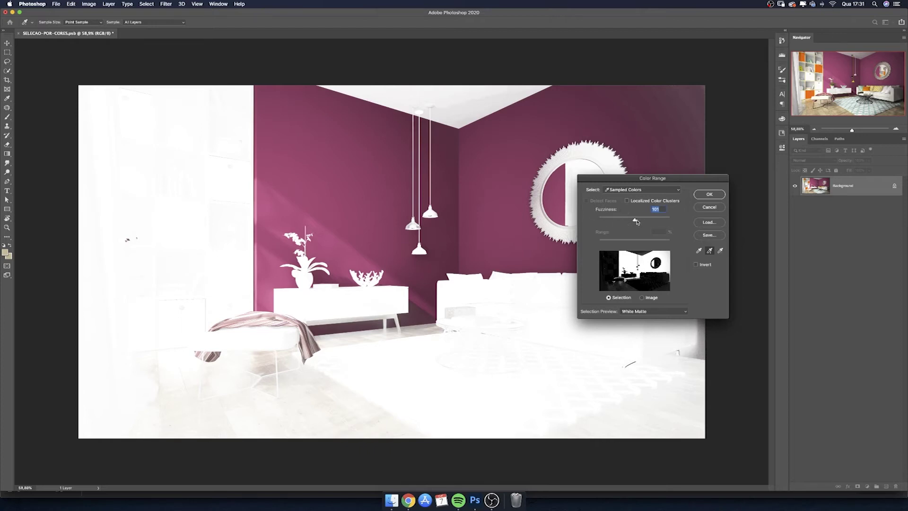
Settle Fuzziness near 112 and confirm the Color Range selection of the purple walls
{"action": "left_click_drag", "start_coordinate": [636, 220], "coordinate": [646, 220]}
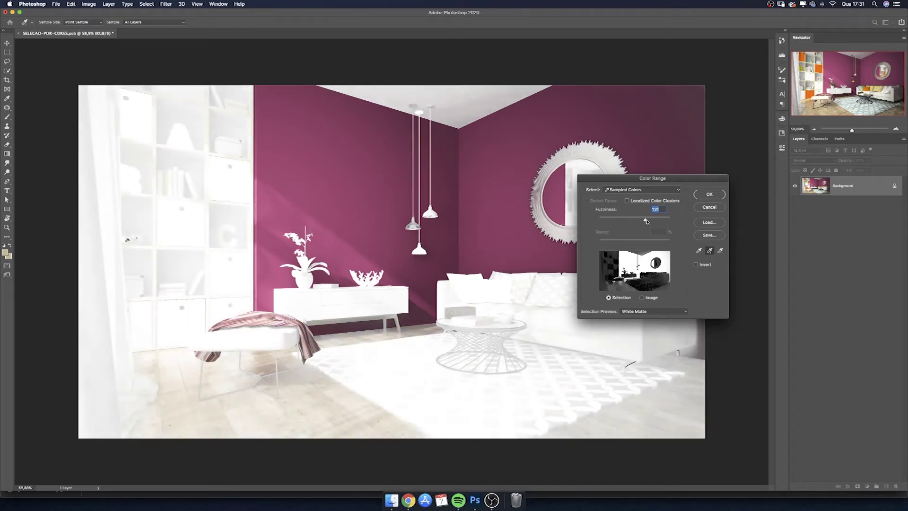
{"action": "left_click_drag", "start_coordinate": [646, 221], "coordinate": [670, 220]}
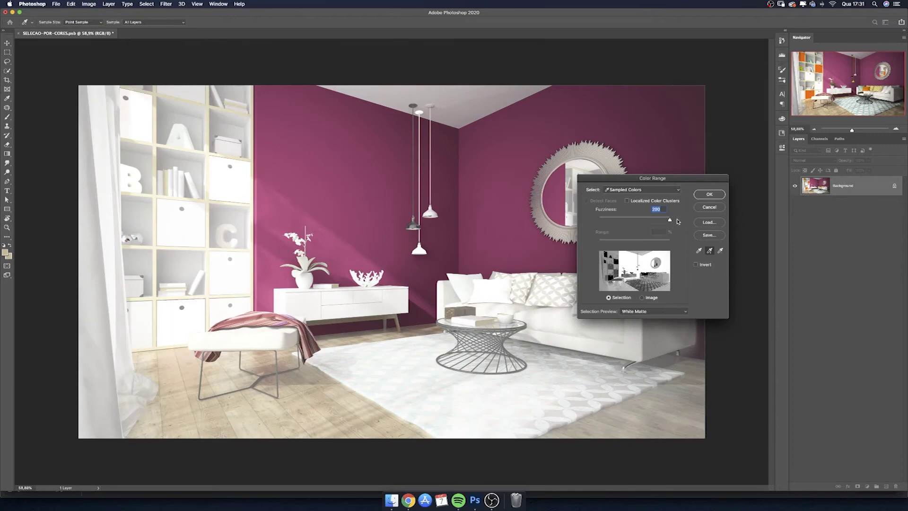
{"action": "left_click_drag", "start_coordinate": [670, 220], "coordinate": [639, 221]}
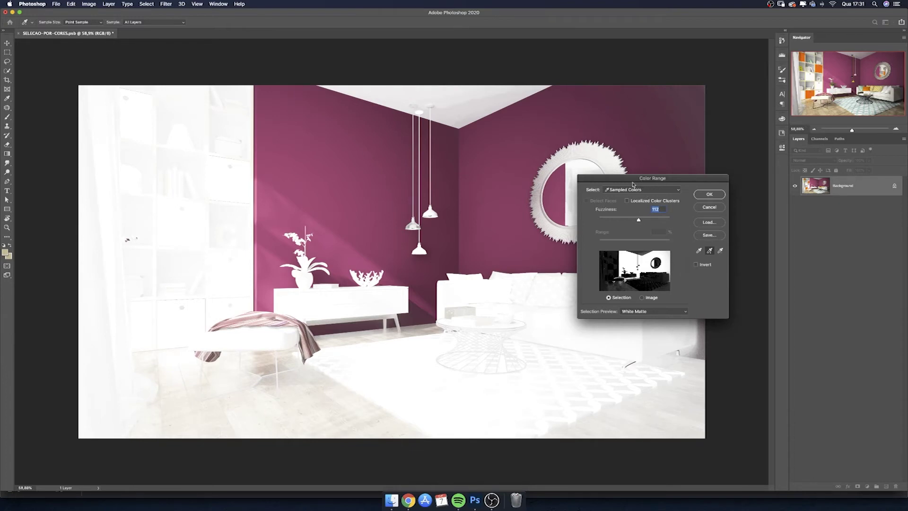
{"action": "left_click_drag", "start_coordinate": [647, 177], "coordinate": [400, 192]}
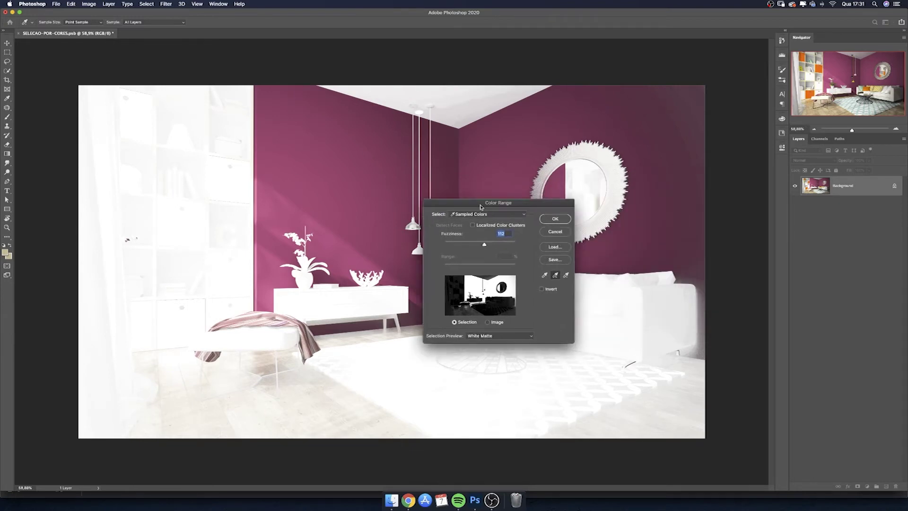
{"action": "left_click", "coordinate": [462, 209]}
{"action": "key", "text": "z"}
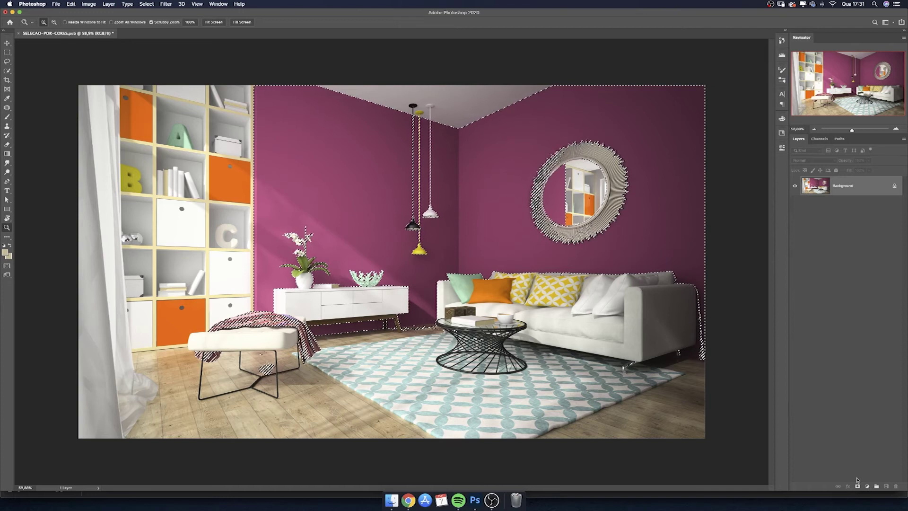
{"action": "left_click", "coordinate": [866, 487]}
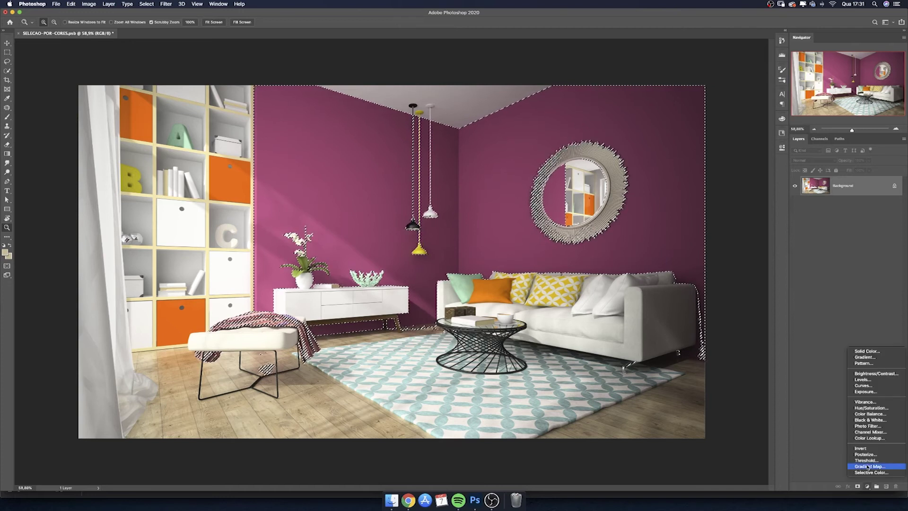
Add a Hue/Saturation adjustment layer masked to the walls and Alt-click its mask to view it
{"action": "left_click", "coordinate": [865, 407]}
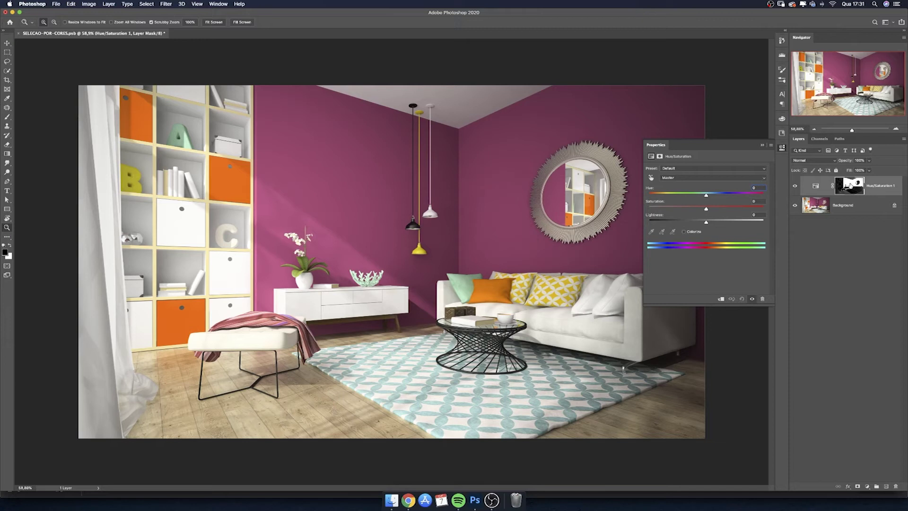
{"action": "key", "text": "alt"}
{"action": "left_click", "coordinate": [849, 188], "text": "alt"}
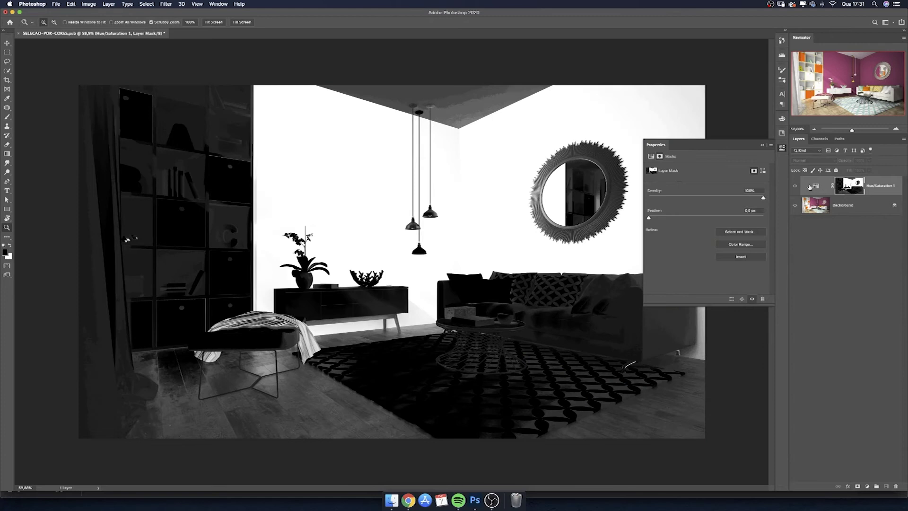
Apply Levels to the wall mask with black input 75 and midtones about 0.58
{"action": "left_click", "coordinate": [761, 147]}
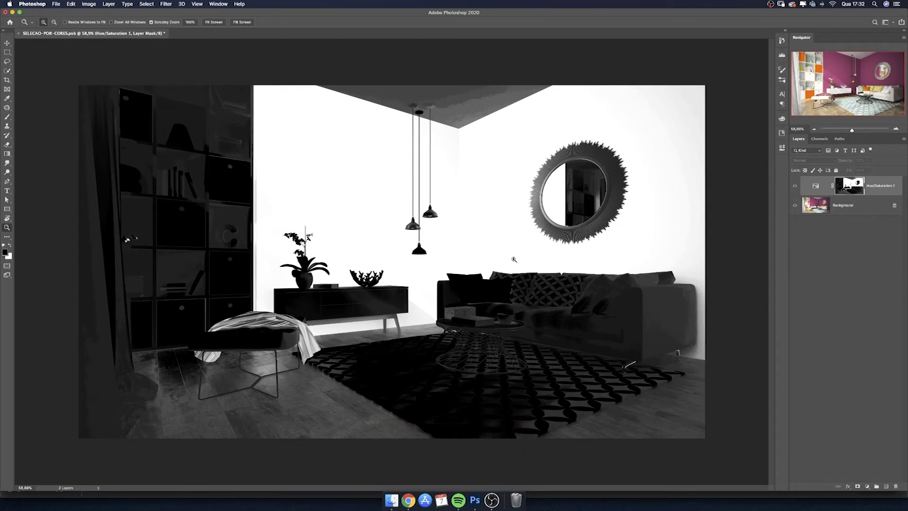
{"action": "key", "text": "ctrl+l"}
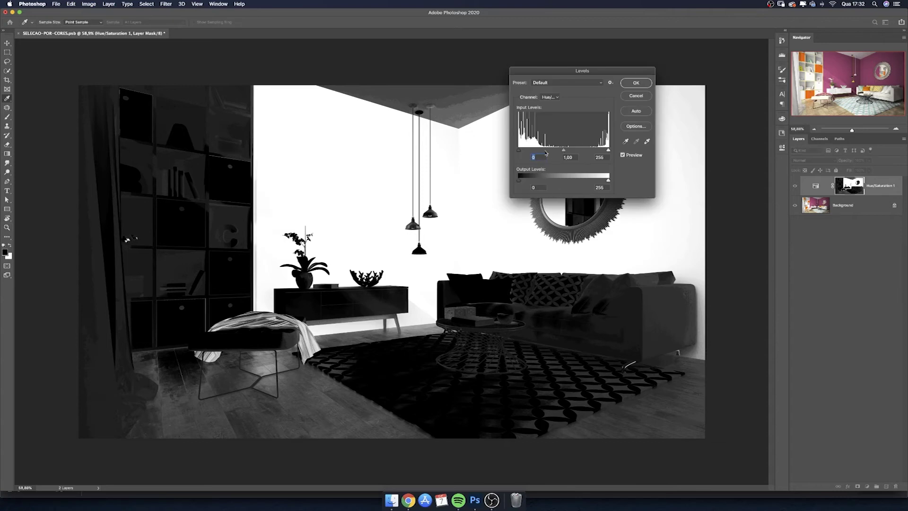
{"action": "left_click_drag", "start_coordinate": [570, 75], "coordinate": [490, 206]}
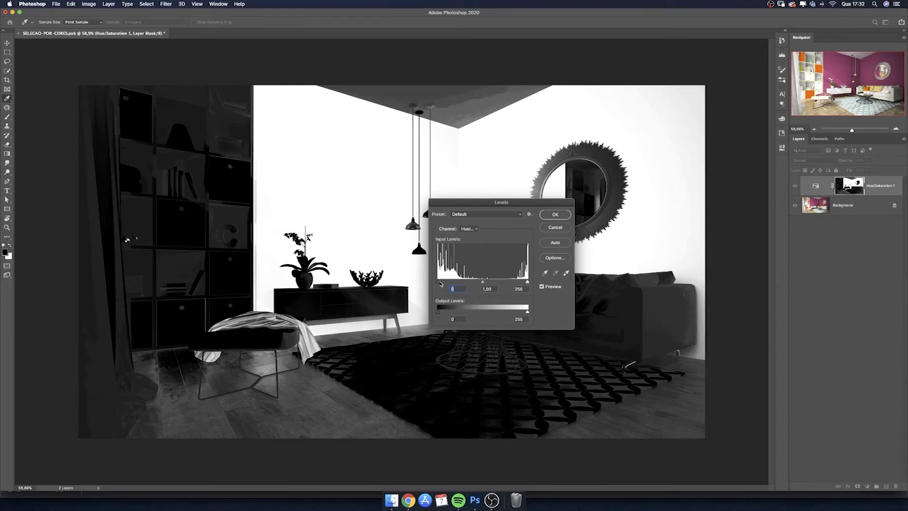
{"action": "left_click_drag", "start_coordinate": [439, 283], "coordinate": [455, 284]}
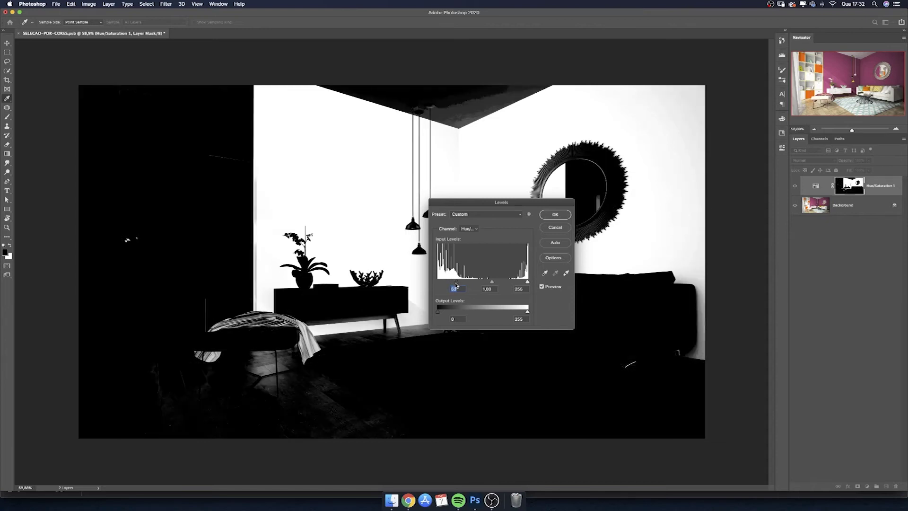
{"action": "left_click_drag", "start_coordinate": [460, 283], "coordinate": [462, 283]}
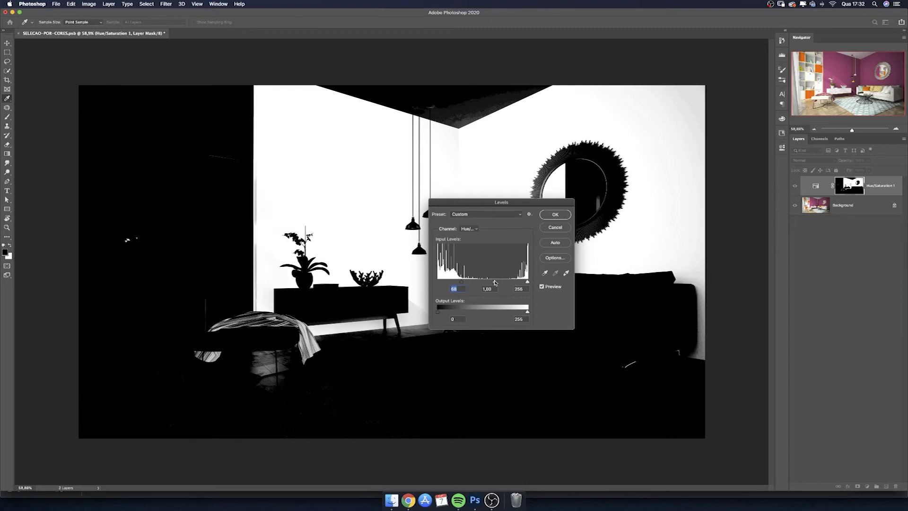
{"action": "left_click_drag", "start_coordinate": [494, 283], "coordinate": [497, 284]}
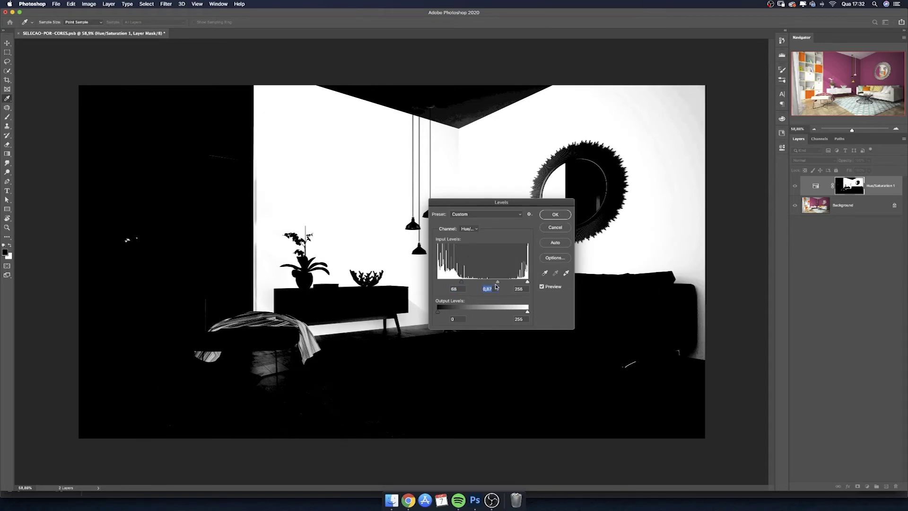
{"action": "left_click_drag", "start_coordinate": [502, 283], "coordinate": [504, 285]}
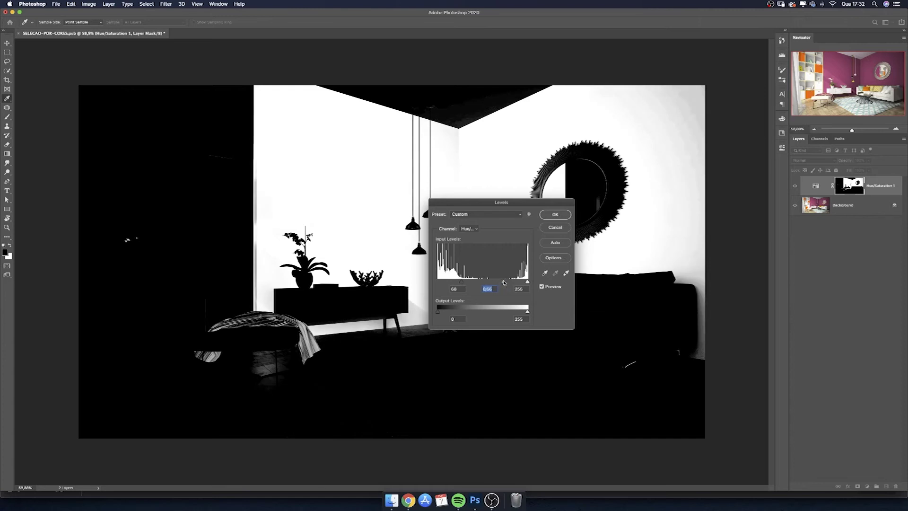
{"action": "left_click_drag", "start_coordinate": [463, 282], "coordinate": [464, 283]}
{"action": "left_click_drag", "start_coordinate": [515, 204], "coordinate": [660, 176]}
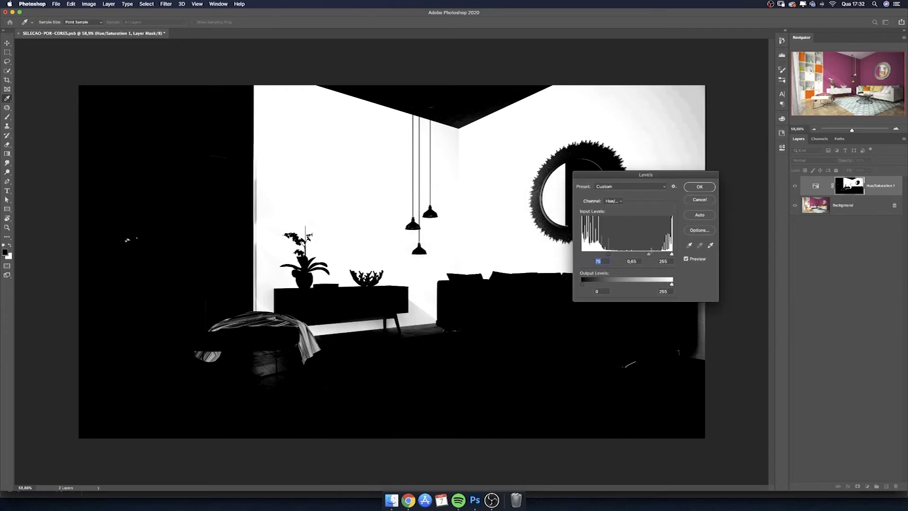
{"action": "key", "text": "Tab"}
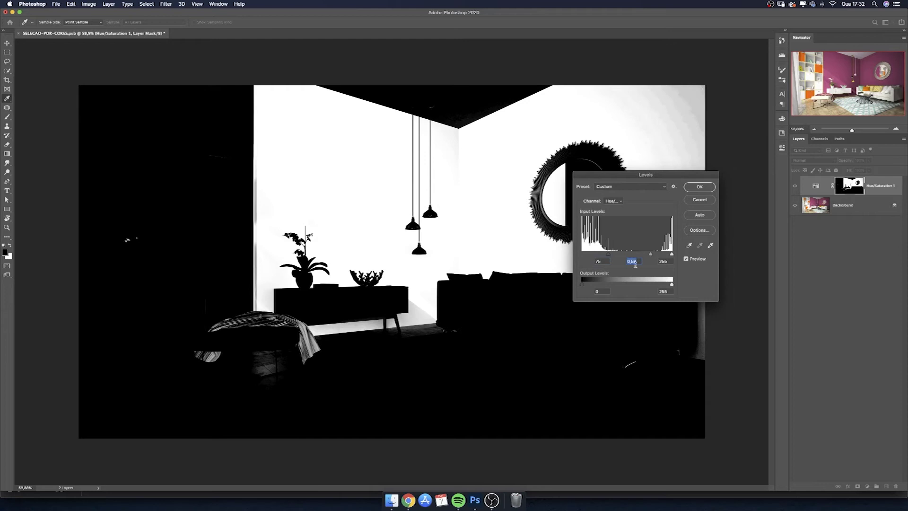
{"action": "left_click", "coordinate": [698, 188]}
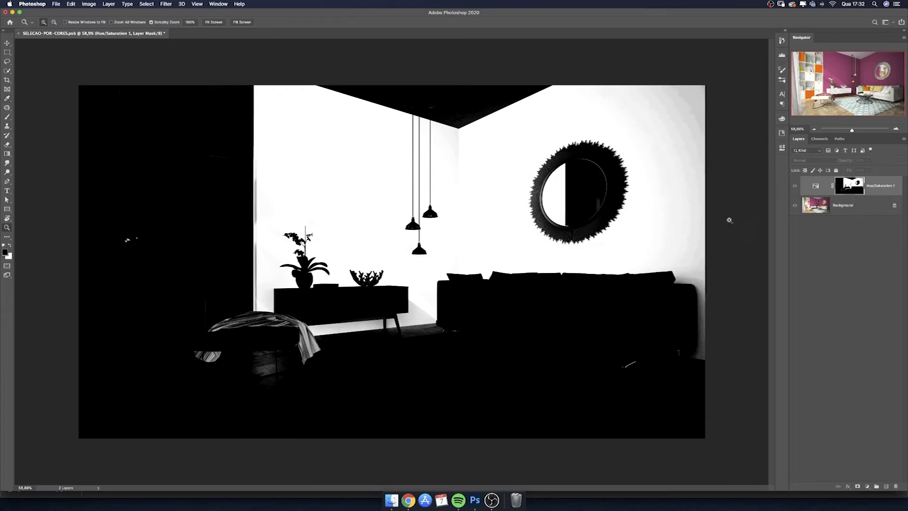
Brush white over the grey upper-right wall on the mask, undo the last stroke, then zoom out
{"action": "mouse_move", "coordinate": [685, 85]}
{"action": "left_mouse_down"}
{"action": "mouse_move", "coordinate": [696, 125]}
{"action": "mouse_move", "coordinate": [644, 166]}
{"action": "left_mouse_up"}
{"action": "key", "text": "b"}
{"action": "left_click_drag", "start_coordinate": [602, 234], "coordinate": [632, 229]}
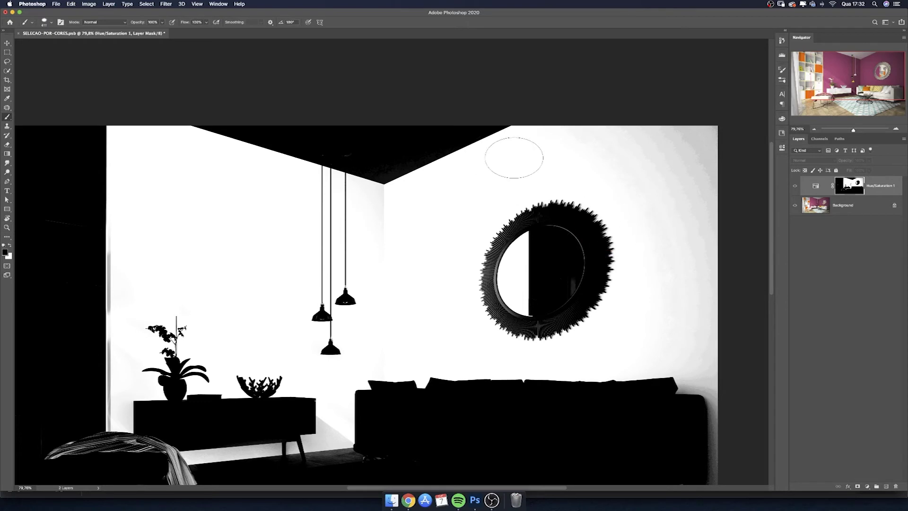
{"action": "key", "text": "x"}
{"action": "mouse_move", "coordinate": [618, 142]}
{"action": "left_mouse_down"}
{"action": "mouse_move", "coordinate": [699, 177]}
{"action": "mouse_move", "coordinate": [591, 132]}
{"action": "mouse_move", "coordinate": [699, 197]}
{"action": "mouse_move", "coordinate": [660, 192]}
{"action": "mouse_move", "coordinate": [693, 257]}
{"action": "mouse_move", "coordinate": [679, 318]}
{"action": "mouse_move", "coordinate": [699, 344]}
{"action": "left_mouse_up"}
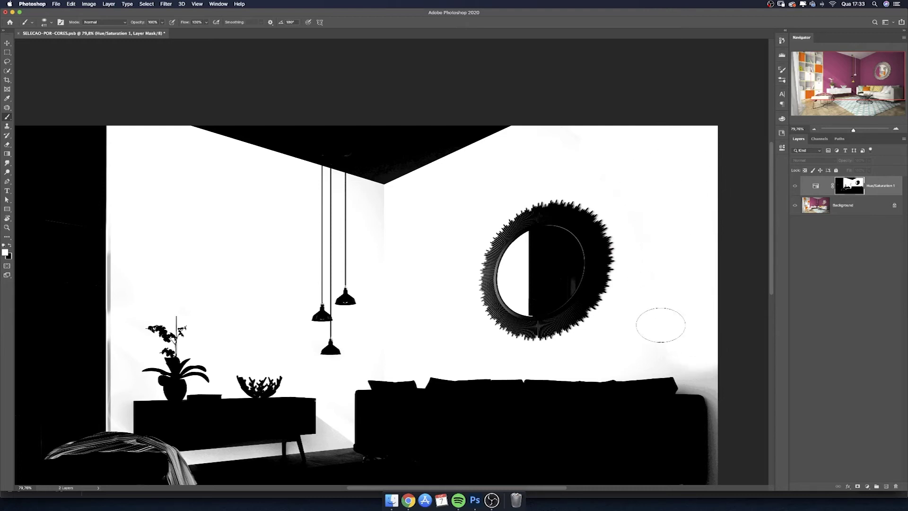
{"action": "left_click_drag", "start_coordinate": [395, 270], "coordinate": [386, 273]}
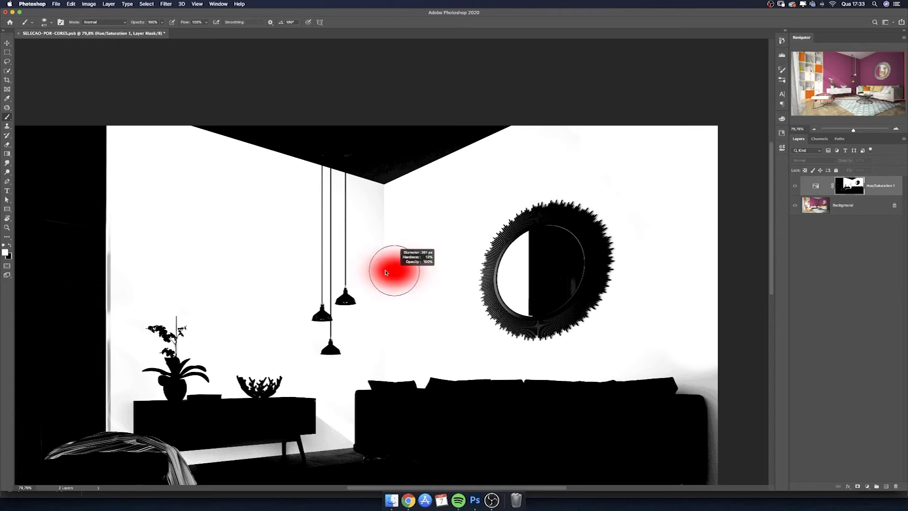
{"action": "key", "text": "3"}
{"action": "left_click_drag", "start_coordinate": [678, 338], "coordinate": [669, 337]}
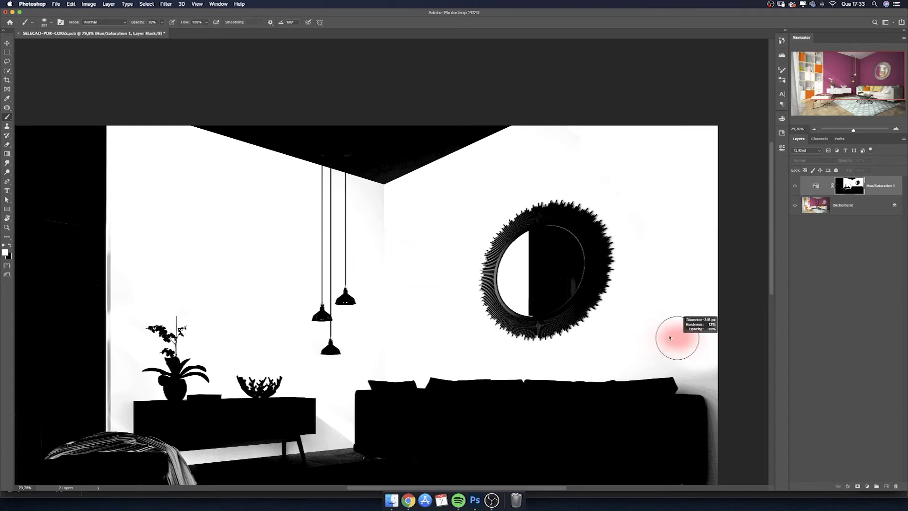
{"action": "key", "text": "ctrl+z"}
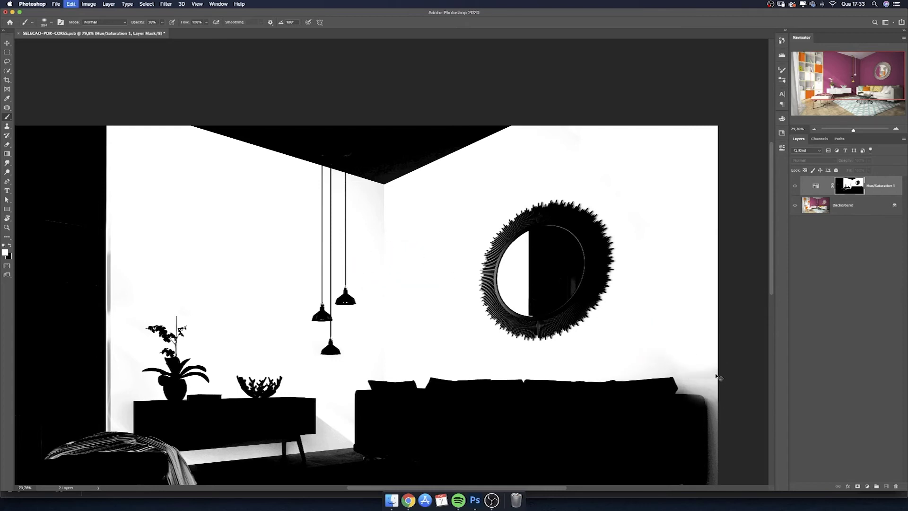
{"action": "key", "text": "z"}
{"action": "left_click", "coordinate": [624, 320], "text": "alt"}
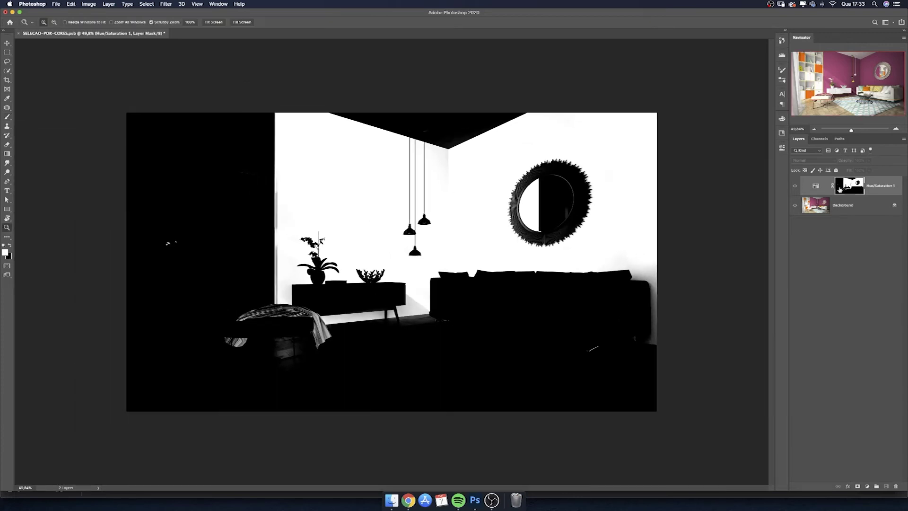
Set the Hue/Saturation 1 hue to -100, turning the walls deep blue-violet
{"action": "left_click", "coordinate": [816, 185]}
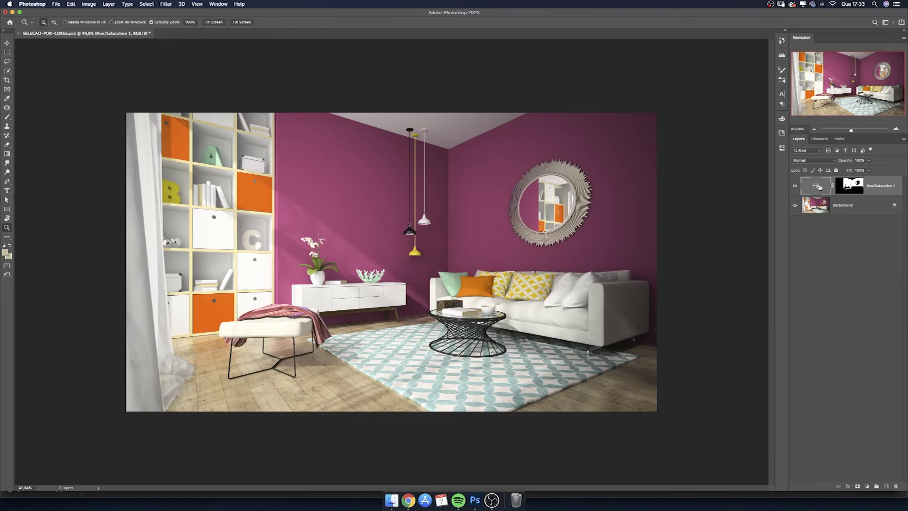
{"action": "left_click", "coordinate": [782, 149]}
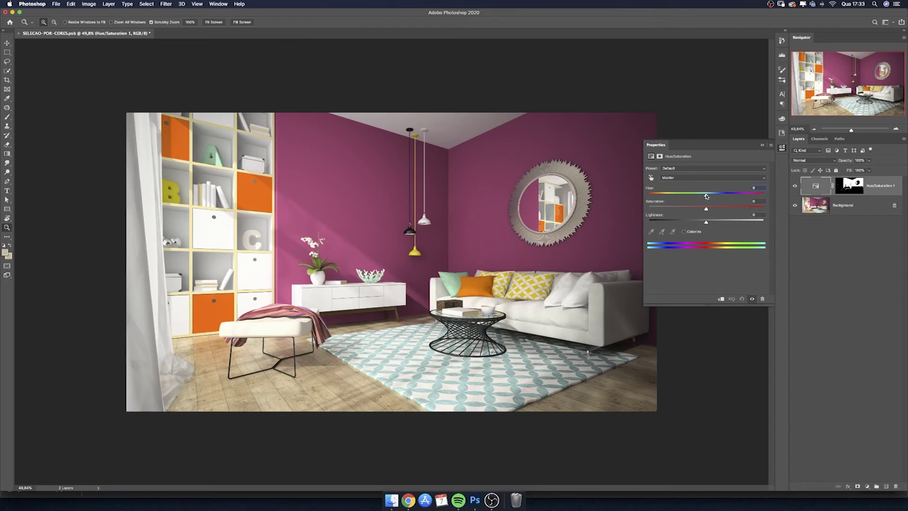
{"action": "mouse_move", "coordinate": [706, 195]}
{"action": "left_mouse_down"}
{"action": "mouse_move", "coordinate": [660, 189]}
{"action": "mouse_move", "coordinate": [714, 201]}
{"action": "mouse_move", "coordinate": [667, 189]}
{"action": "left_mouse_up"}
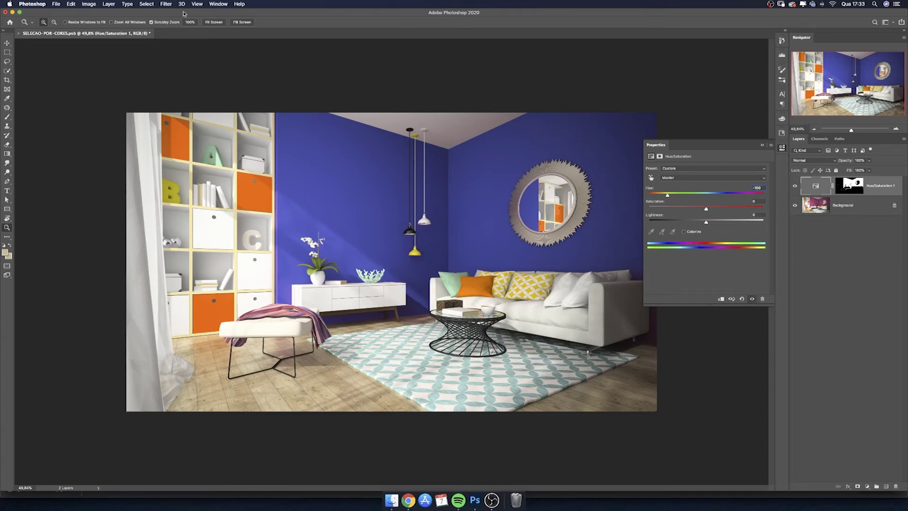
{"action": "left_click", "coordinate": [147, 4]}
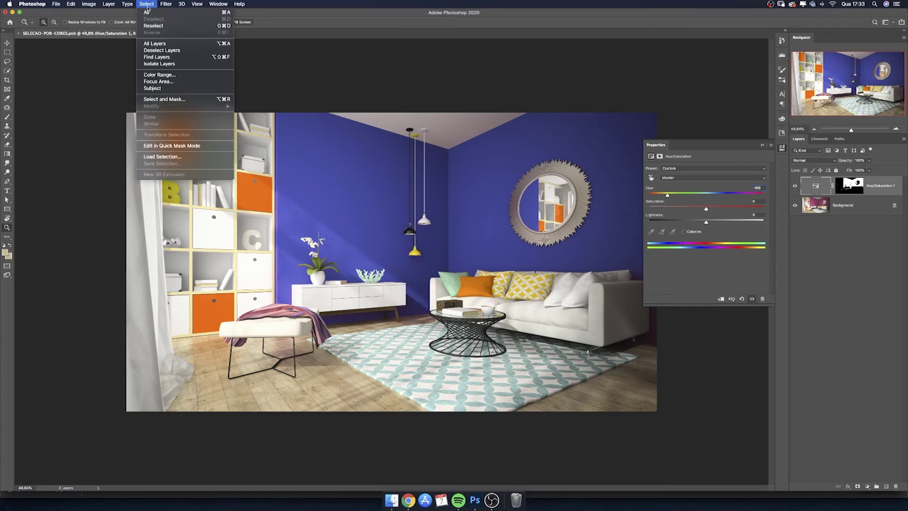
Open Color Range again and set its Selection Preview to None
{"action": "left_click", "coordinate": [161, 75]}
{"action": "left_click_drag", "start_coordinate": [377, 195], "coordinate": [414, 148]}
{"action": "left_click", "coordinate": [436, 283]}
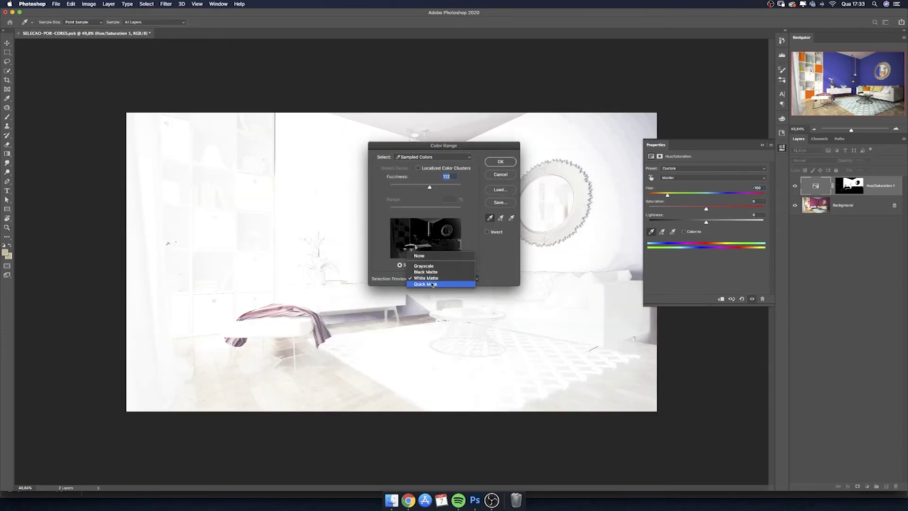
{"action": "left_click", "coordinate": [424, 257]}
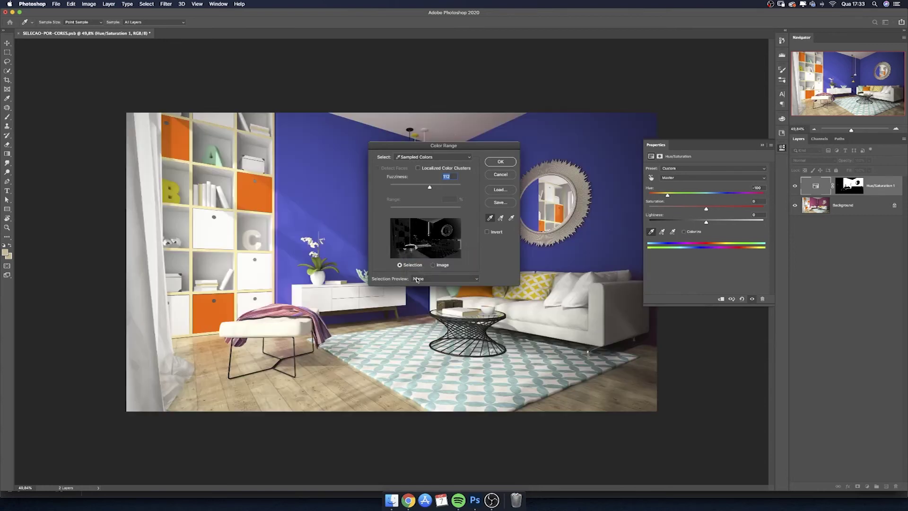
{"action": "left_click_drag", "start_coordinate": [448, 145], "coordinate": [537, 156]}
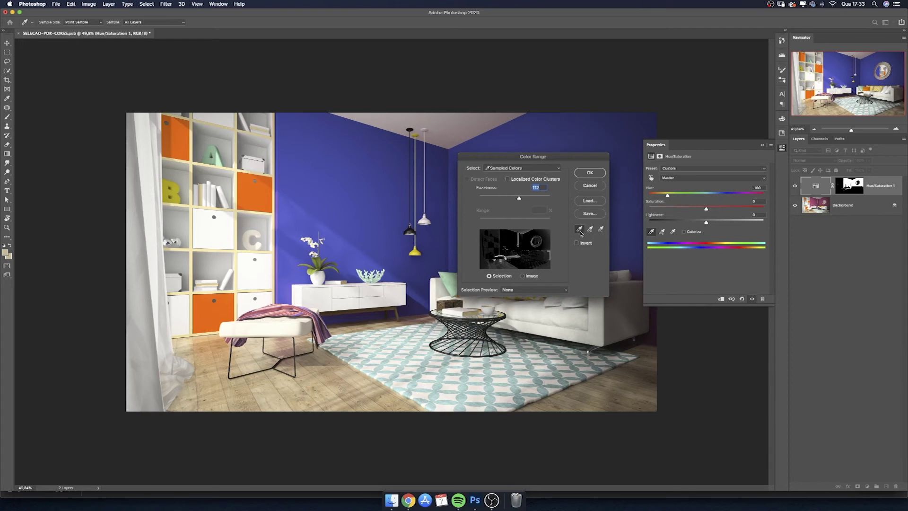
Sample an orange box, add the orange pillow with Add to Sample, and confirm the selection
{"action": "left_click", "coordinate": [254, 209]}
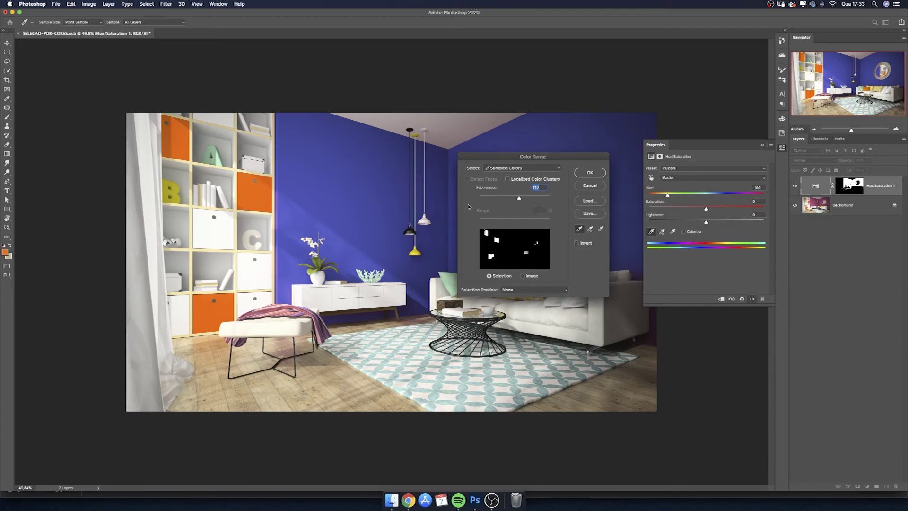
{"action": "left_click", "coordinate": [590, 229]}
{"action": "key", "text": "shift"}
{"action": "left_click_drag", "start_coordinate": [561, 159], "coordinate": [366, 226]}
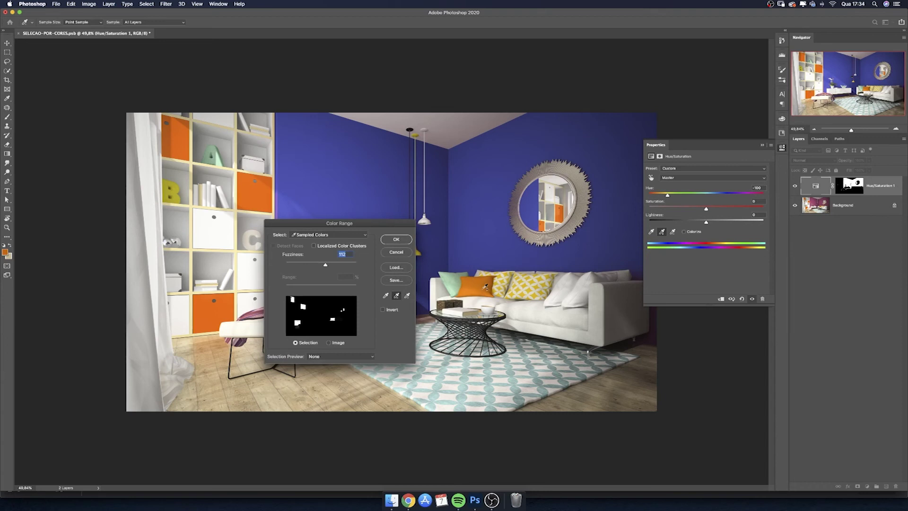
{"action": "left_click", "coordinate": [493, 276]}
{"action": "left_click", "coordinate": [396, 239]}
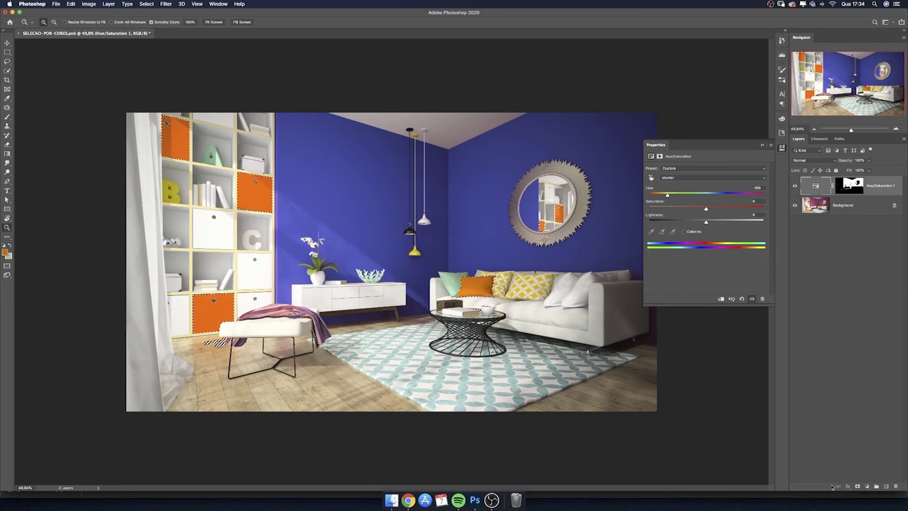
{"action": "left_click", "coordinate": [867, 486]}
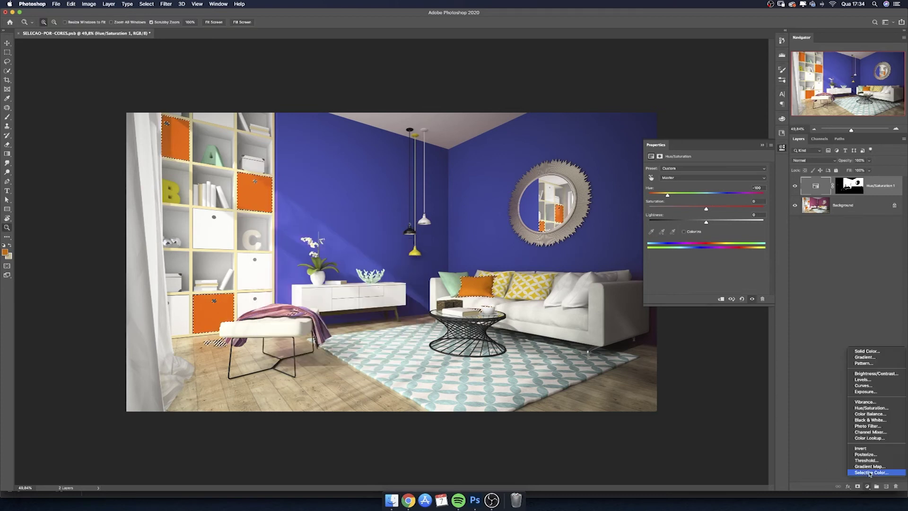
Add a Hue/Saturation layer for the orange areas and tighten its mask with Levels black and midtone sliders
{"action": "left_click", "coordinate": [872, 407]}
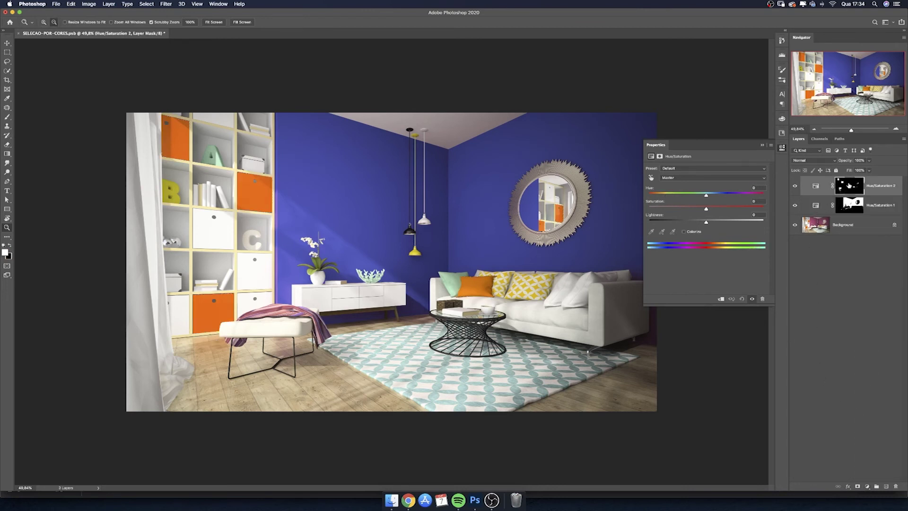
{"action": "left_click", "coordinate": [849, 185], "text": "alt"}
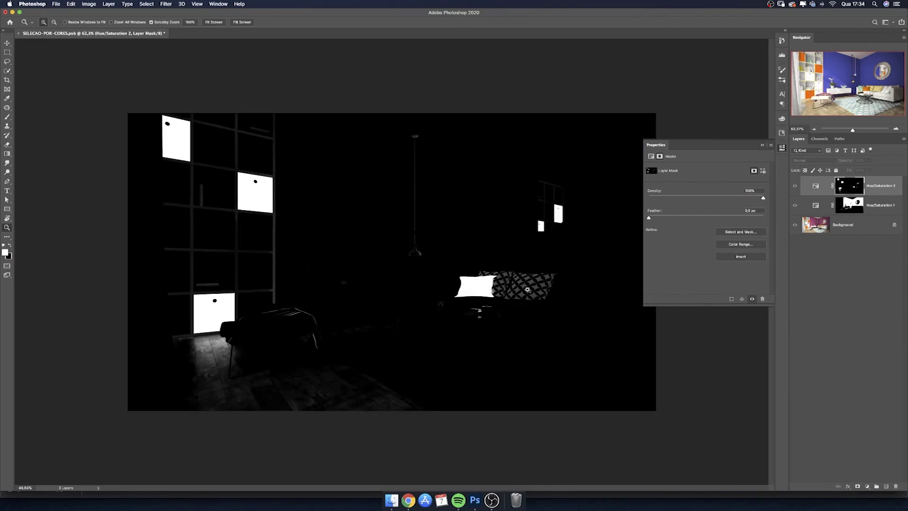
{"action": "key", "text": "ctrl+l"}
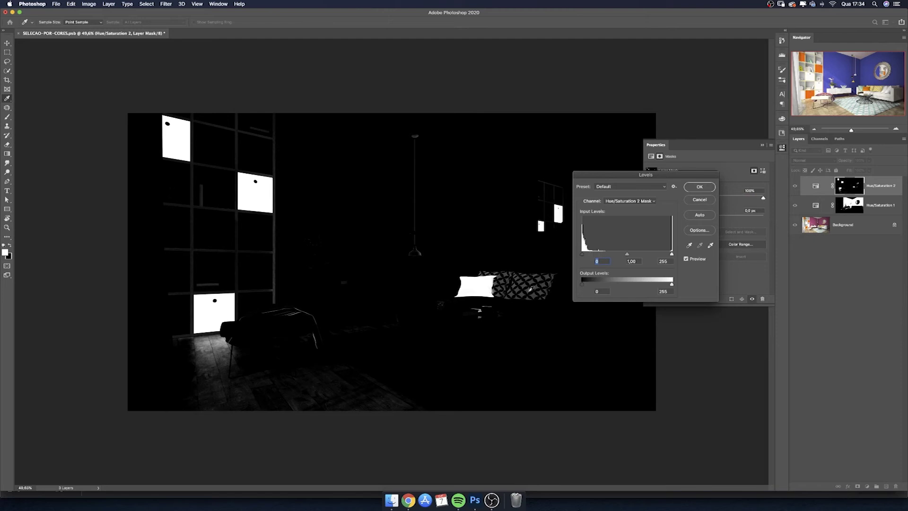
{"action": "left_click_drag", "start_coordinate": [628, 254], "coordinate": [654, 257]}
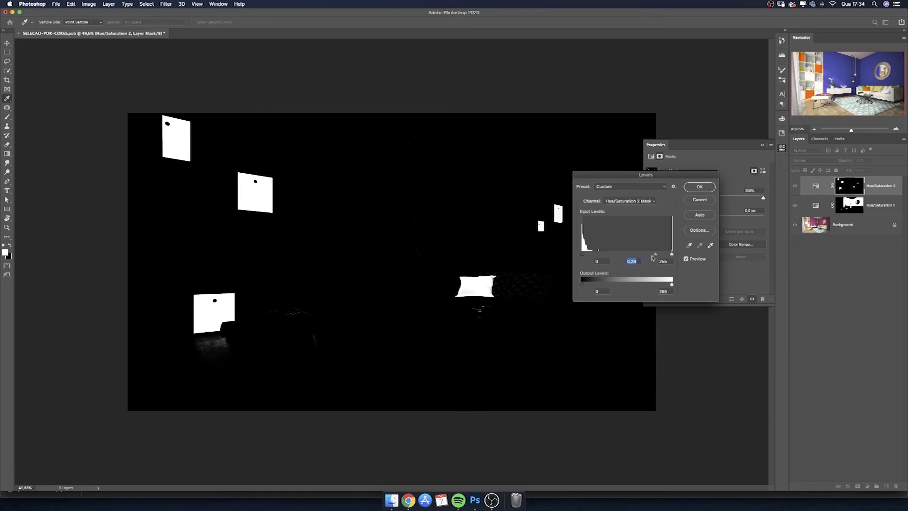
{"action": "left_click_drag", "start_coordinate": [585, 256], "coordinate": [599, 255]}
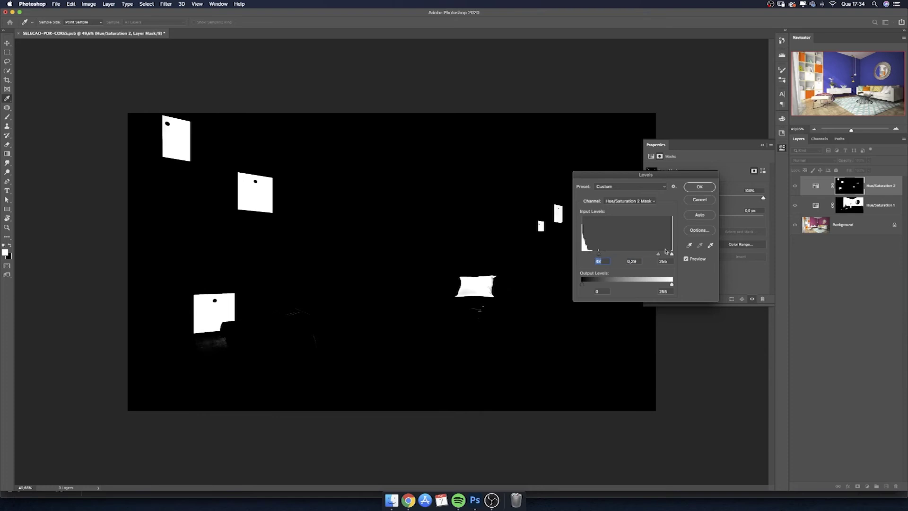
{"action": "left_click", "coordinate": [698, 188]}
Paint black at 100% opacity over the grey specks at the mask's bottom, under the pillow and lower left
{"action": "key", "text": "z"}
{"action": "key", "text": "b"}
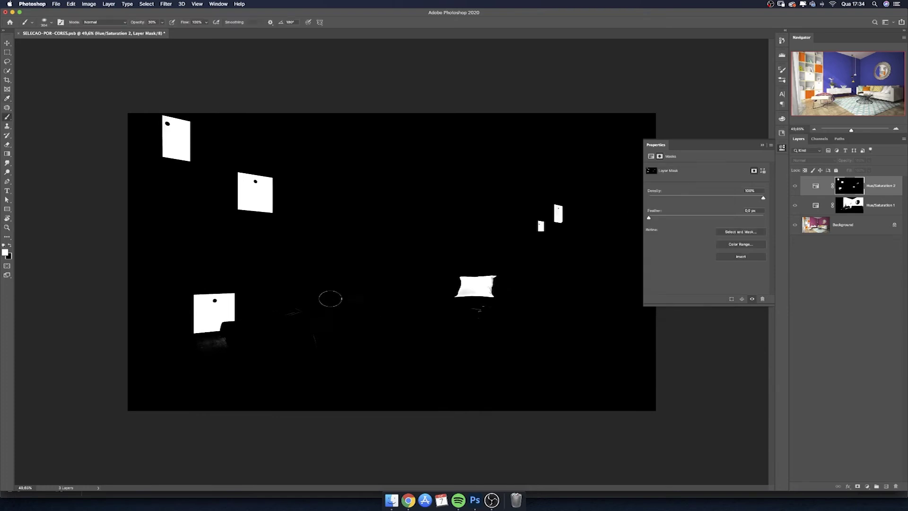
{"action": "key", "text": "x"}
{"action": "key", "text": "0"}
{"action": "left_click_drag", "start_coordinate": [296, 300], "coordinate": [312, 331]}
{"action": "left_click_drag", "start_coordinate": [467, 309], "coordinate": [497, 321]}
{"action": "left_click_drag", "start_coordinate": [228, 346], "coordinate": [197, 347]}
Clean the pillow edge with a smaller brush while zoomed in, then return to the colour image
{"action": "key", "text": "z"}
{"action": "left_click_drag", "start_coordinate": [492, 289], "coordinate": [543, 296]}
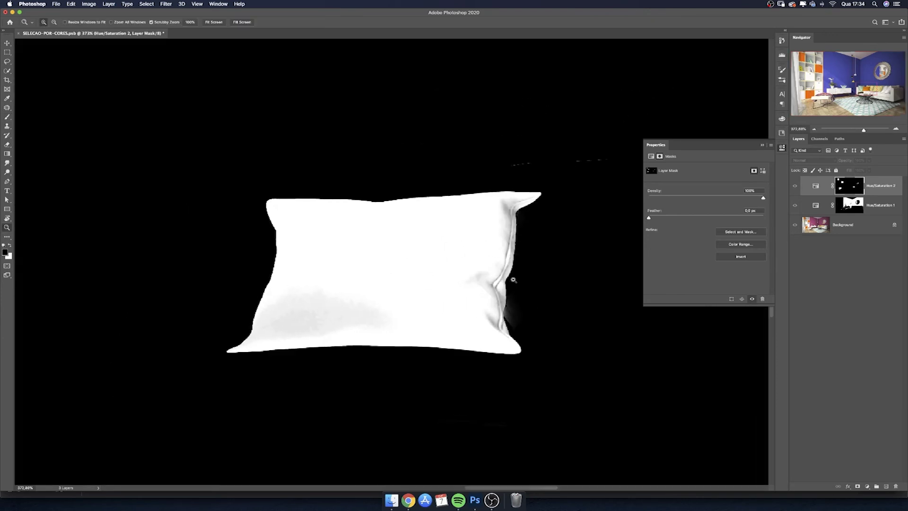
{"action": "key", "text": "b"}
{"action": "left_click_drag", "start_coordinate": [552, 239], "coordinate": [451, 217]}
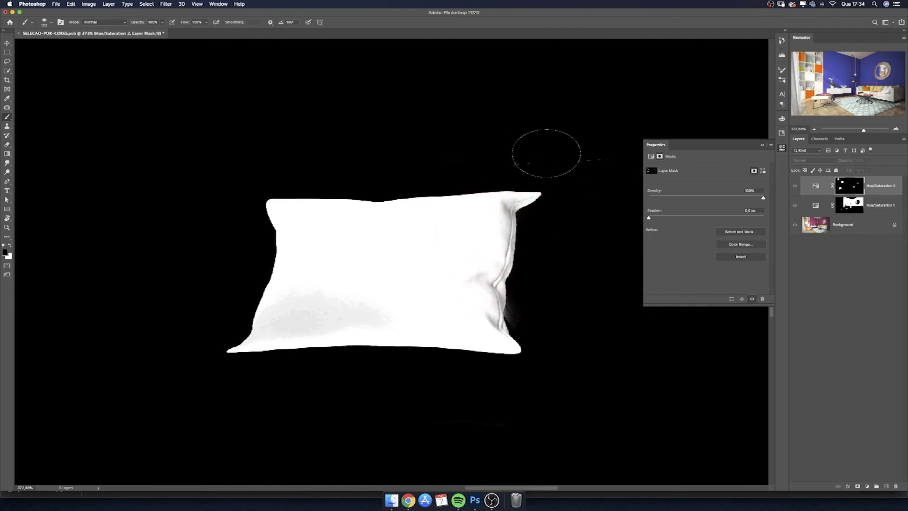
{"action": "left_click_drag", "start_coordinate": [569, 272], "coordinate": [530, 274]}
{"action": "key", "text": "z"}
{"action": "scroll", "coordinate": [520, 308], "scroll_direction": "down", "scroll_amount": 5}
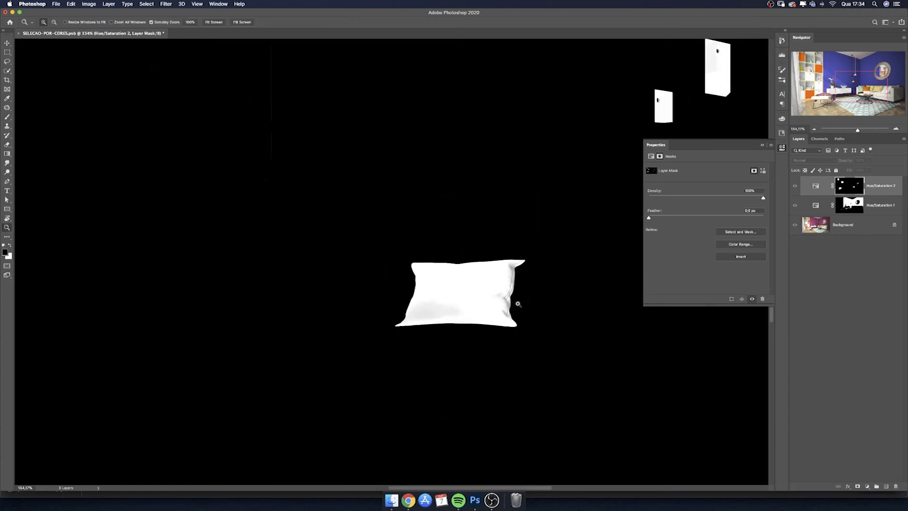
{"action": "left_click", "coordinate": [815, 186]}
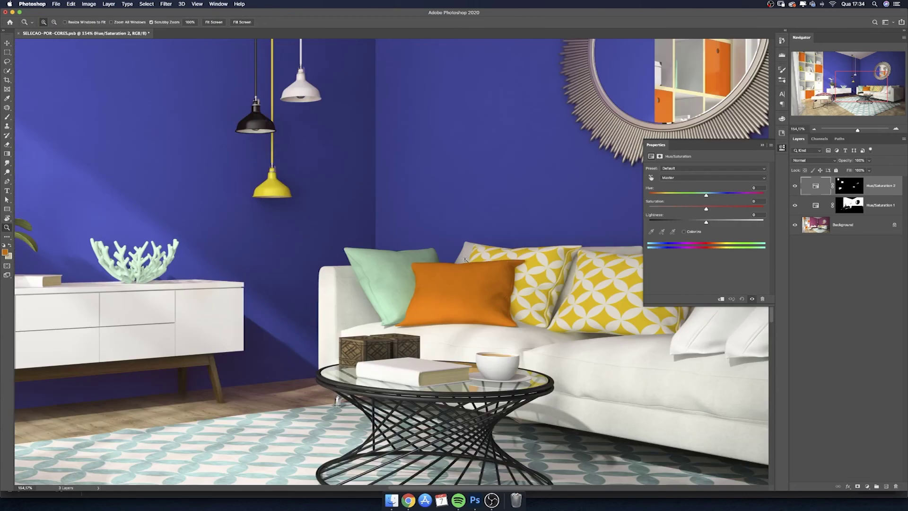
Shift the hue of the orange areas toward cyan
{"action": "scroll", "coordinate": [471, 273], "scroll_direction": "down", "scroll_amount": 3}
{"action": "scroll", "coordinate": [589, 203], "scroll_direction": "down", "scroll_amount": 2}
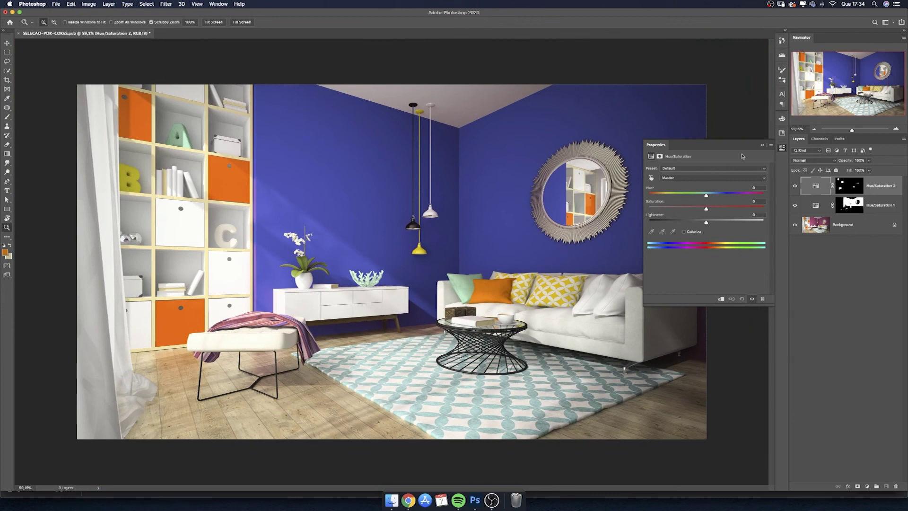
{"action": "mouse_move", "coordinate": [705, 194]}
{"action": "left_mouse_down"}
{"action": "mouse_move", "coordinate": [644, 192]}
{"action": "mouse_move", "coordinate": [700, 197]}
{"action": "left_mouse_up"}
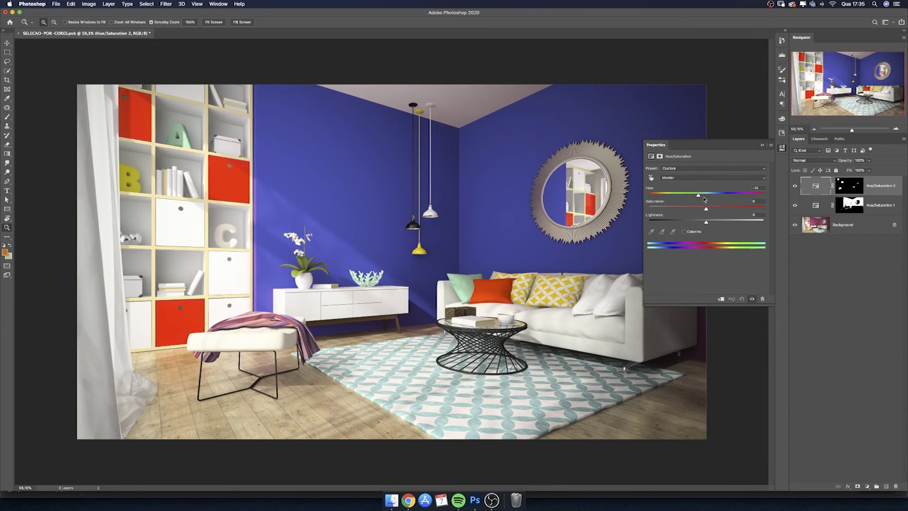
{"action": "left_click_drag", "start_coordinate": [700, 197], "coordinate": [759, 208]}
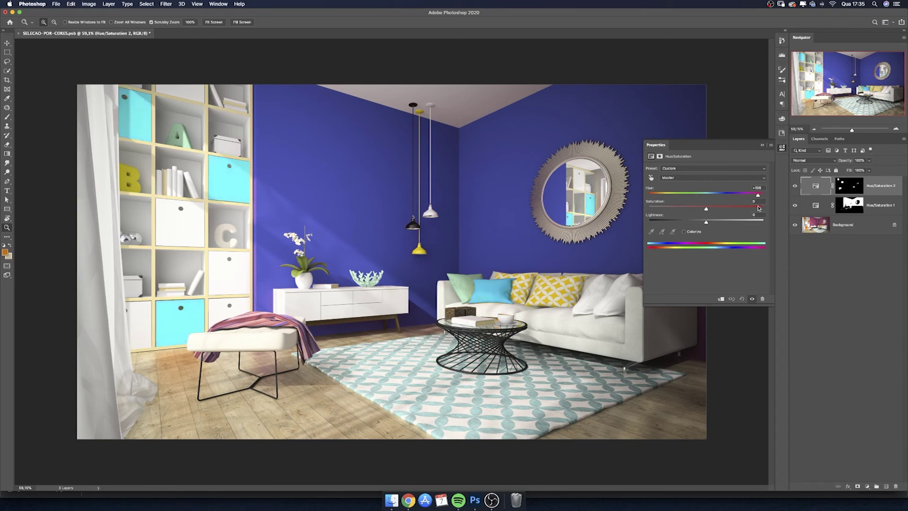
Shift the wall hue to burnt orange and load the Hue/Saturation 1 mask as a selection
{"action": "left_click", "coordinate": [821, 203]}
{"action": "left_click_drag", "start_coordinate": [668, 194], "coordinate": [734, 210]}
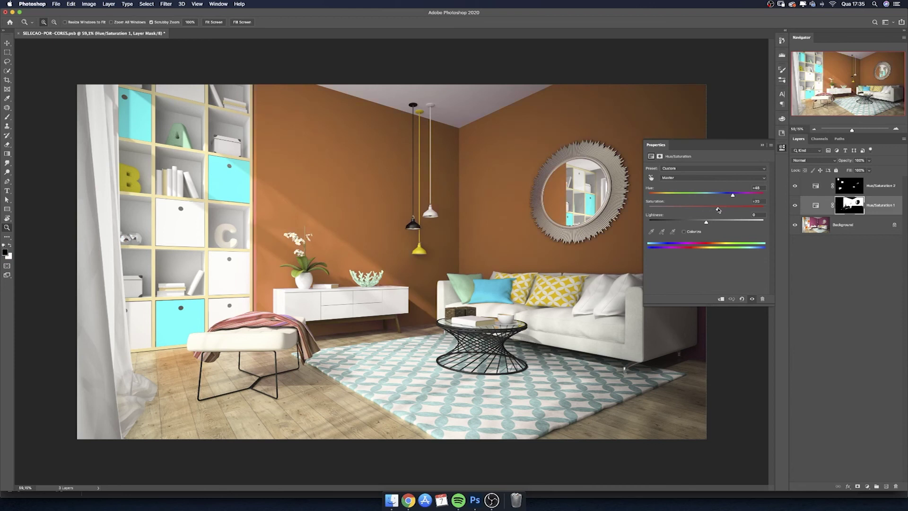
{"action": "scroll", "coordinate": [539, 232], "scroll_direction": "down", "scroll_amount": 3}
{"action": "scroll", "coordinate": [620, 231], "scroll_direction": "up", "scroll_amount": 5}
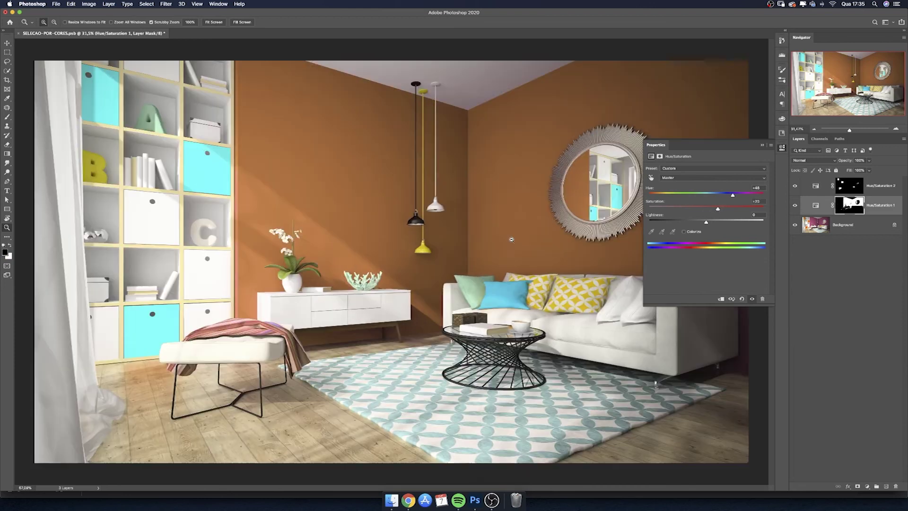
{"action": "scroll", "coordinate": [516, 254], "scroll_direction": "down", "scroll_amount": 2}
{"action": "scroll", "coordinate": [509, 226], "scroll_direction": "down", "scroll_amount": 2}
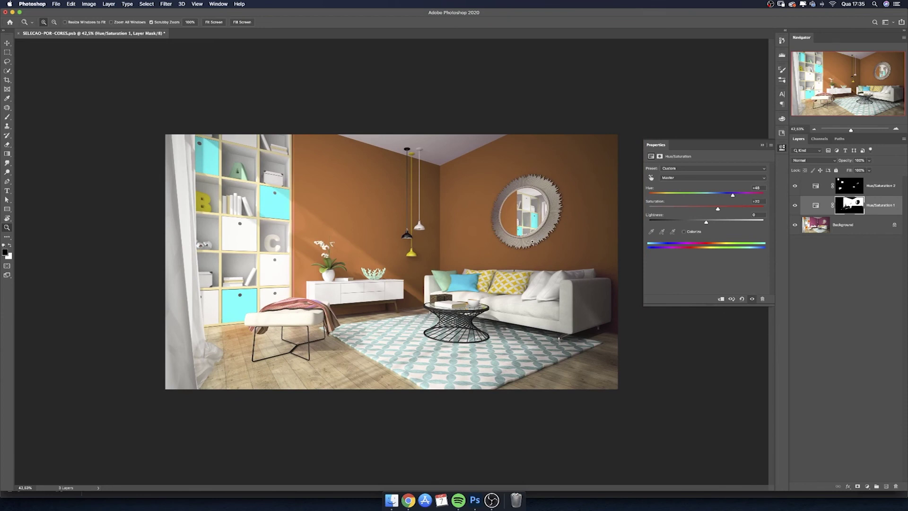
{"action": "left_click", "coordinate": [849, 207], "text": "ctrl"}
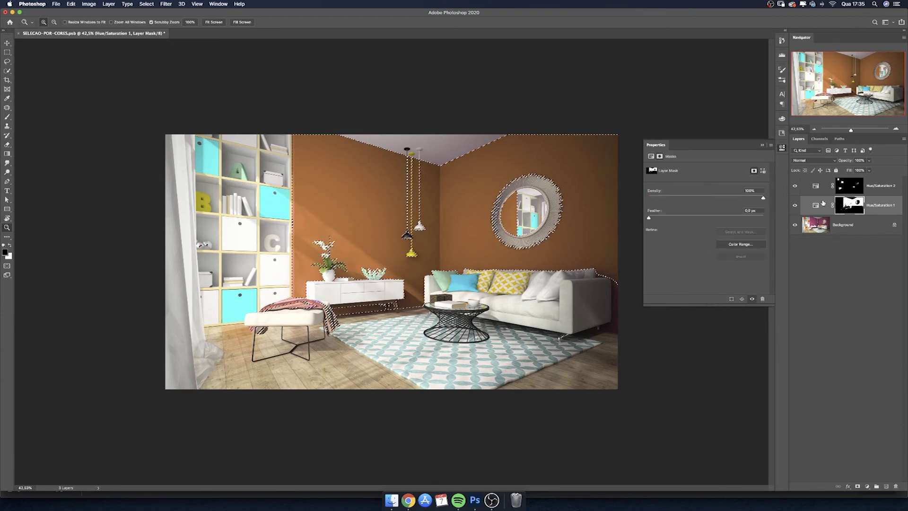
Add a Curves adjustment layer for the selected walls and reset its first trial point
{"action": "left_click", "coordinate": [867, 486]}
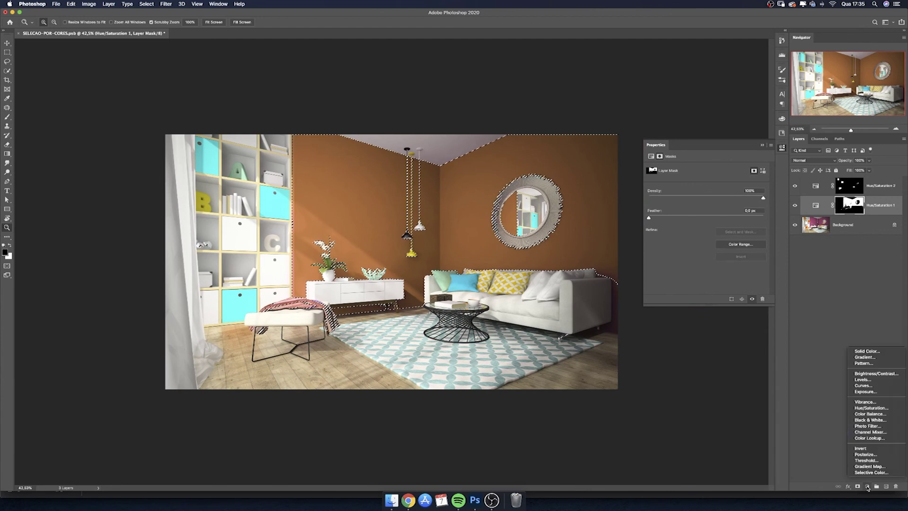
{"action": "left_click", "coordinate": [863, 385]}
{"action": "scroll", "coordinate": [606, 293], "scroll_direction": "up", "scroll_amount": 1}
{"action": "scroll", "coordinate": [607, 294], "scroll_direction": "up", "scroll_amount": 2}
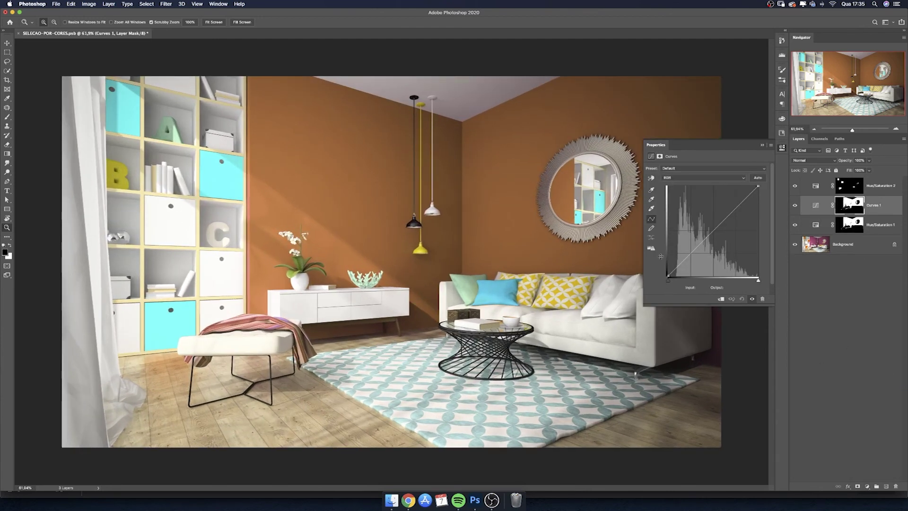
{"action": "left_click_drag", "start_coordinate": [719, 224], "coordinate": [723, 234]}
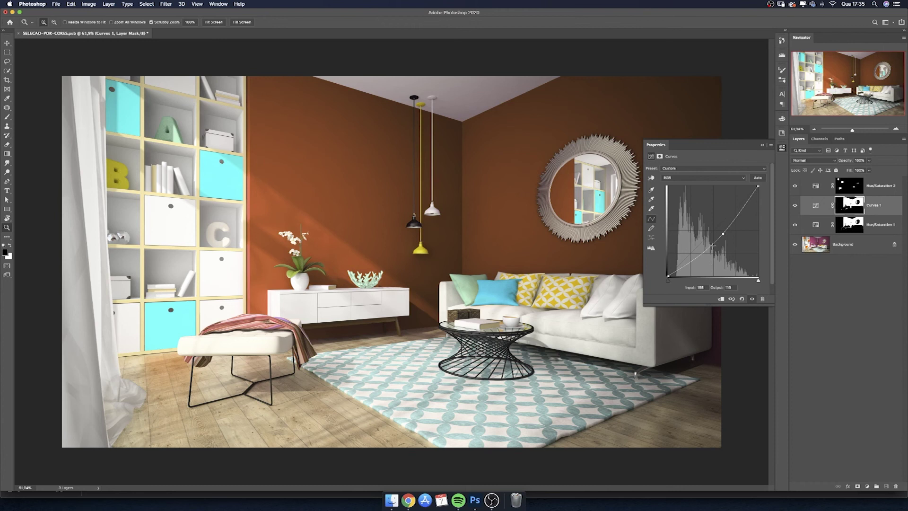
{"action": "key", "text": "BackSpace"}
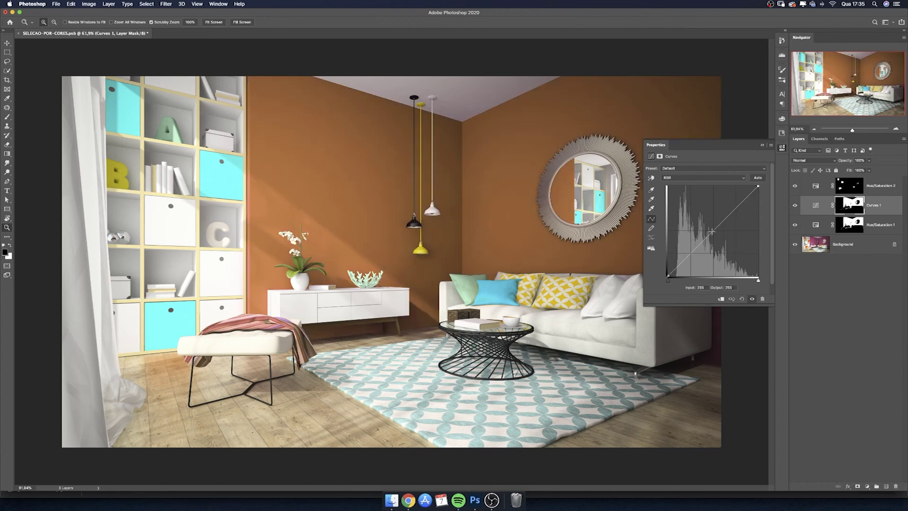
Anchor the shadows and lift the upper tones of the curve to brighten the walls
{"action": "left_click_drag", "start_coordinate": [690, 258], "coordinate": [690, 258]}
{"action": "left_click_drag", "start_coordinate": [724, 222], "coordinate": [723, 217]}
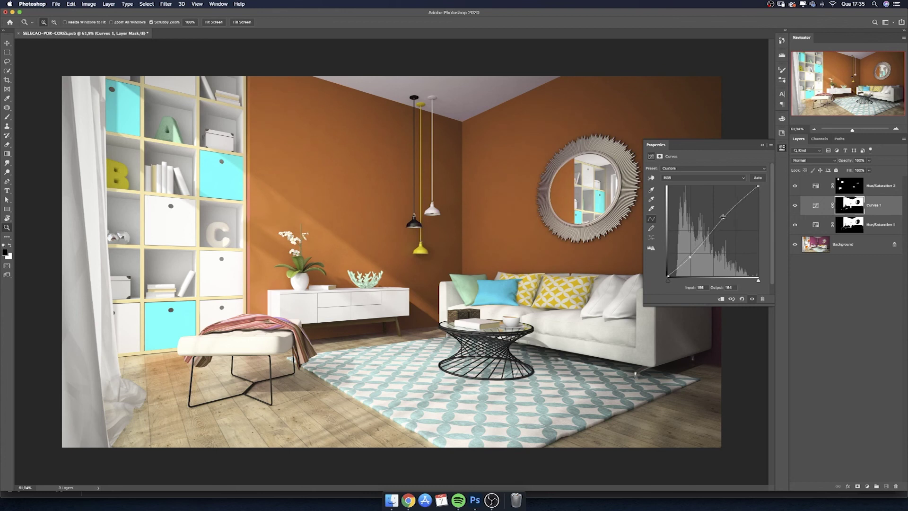
{"action": "left_click", "coordinate": [763, 146]}
{"action": "key", "text": "super+minus"}
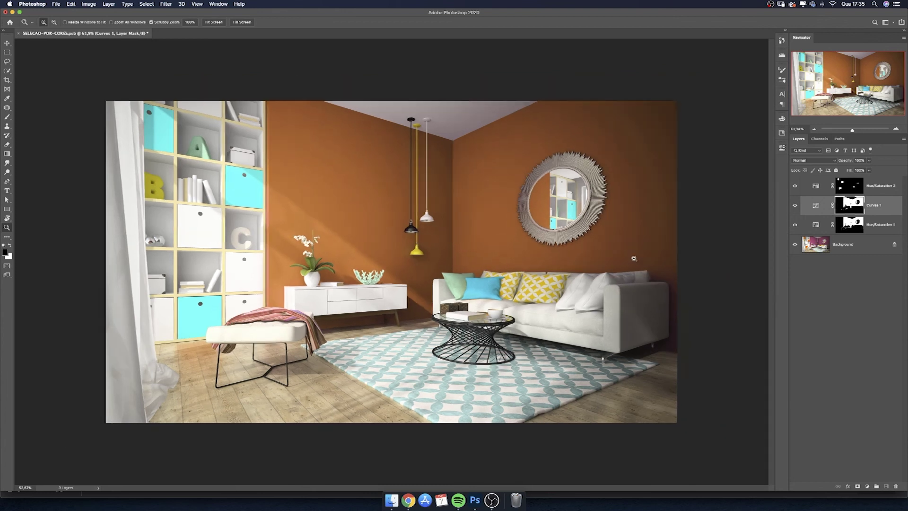
{"action": "left_click_drag", "start_coordinate": [654, 326], "coordinate": [663, 264]}
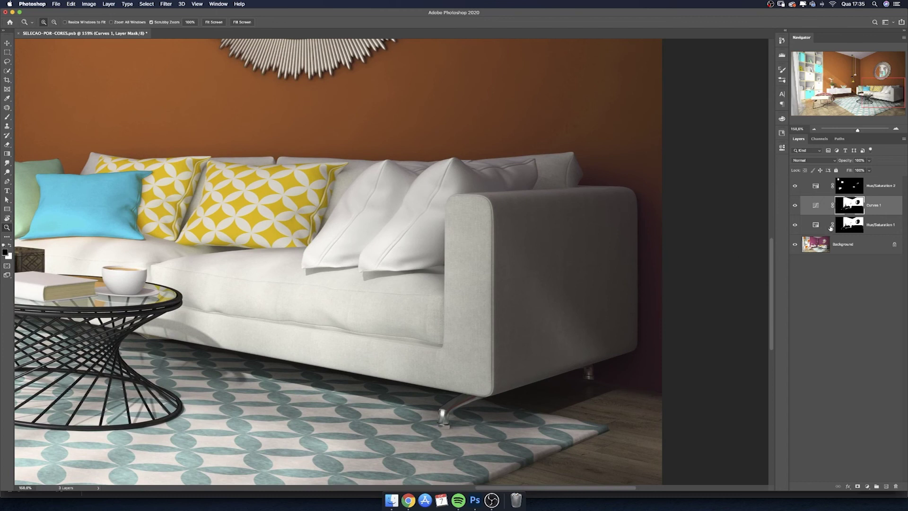
Paint white at 30% opacity along the Hue/Saturation 1 mask edge right of the sofa
{"action": "left_click", "coordinate": [850, 225], "text": "alt"}
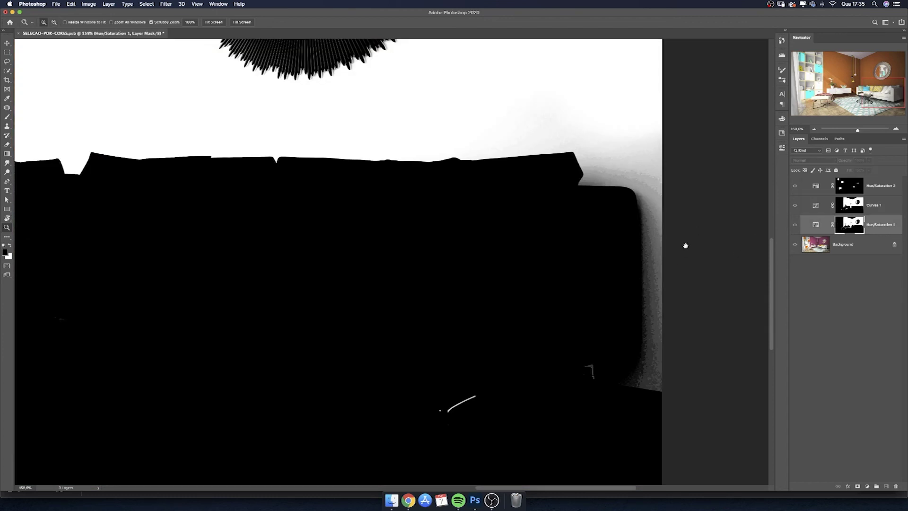
{"action": "left_click_drag", "start_coordinate": [685, 245], "coordinate": [658, 251]}
{"action": "key", "text": "b"}
{"action": "left_click_drag", "start_coordinate": [554, 123], "coordinate": [604, 99]}
{"action": "key", "text": "3"}
{"action": "left_click_drag", "start_coordinate": [614, 192], "coordinate": [607, 192]}
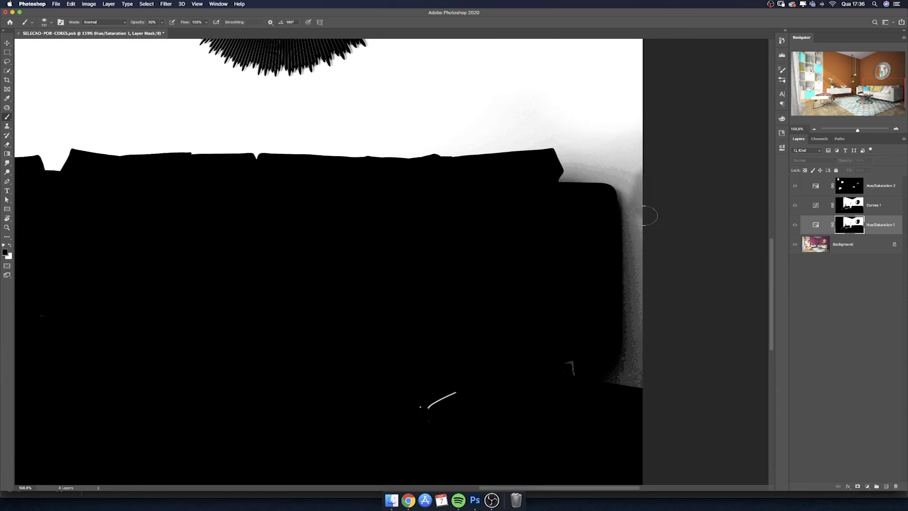
{"action": "key", "text": "ctrl+2"}
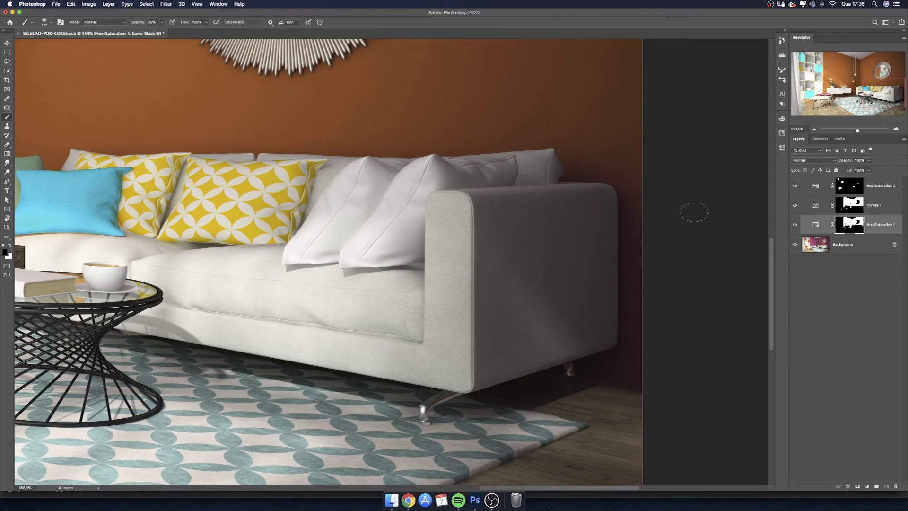
{"action": "left_click", "coordinate": [848, 232], "text": "alt"}
{"action": "key", "text": "x"}
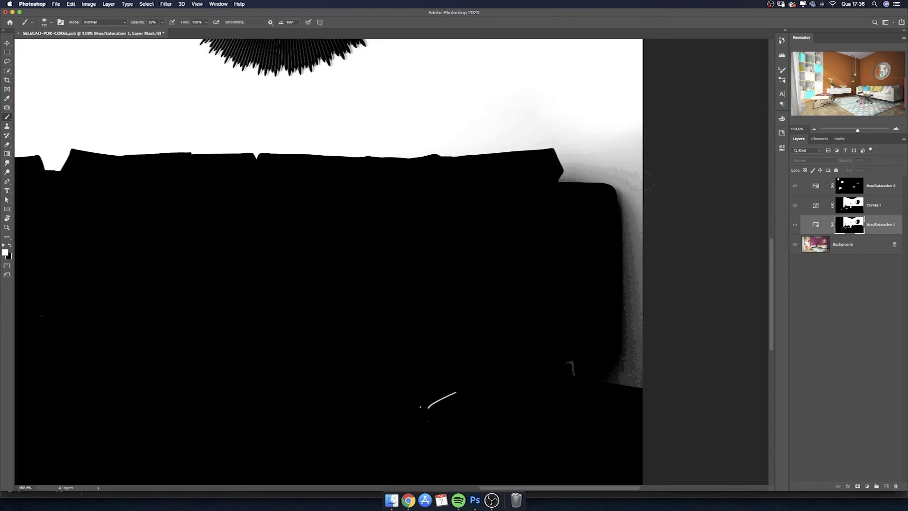
{"action": "left_click_drag", "start_coordinate": [654, 171], "coordinate": [640, 373]}
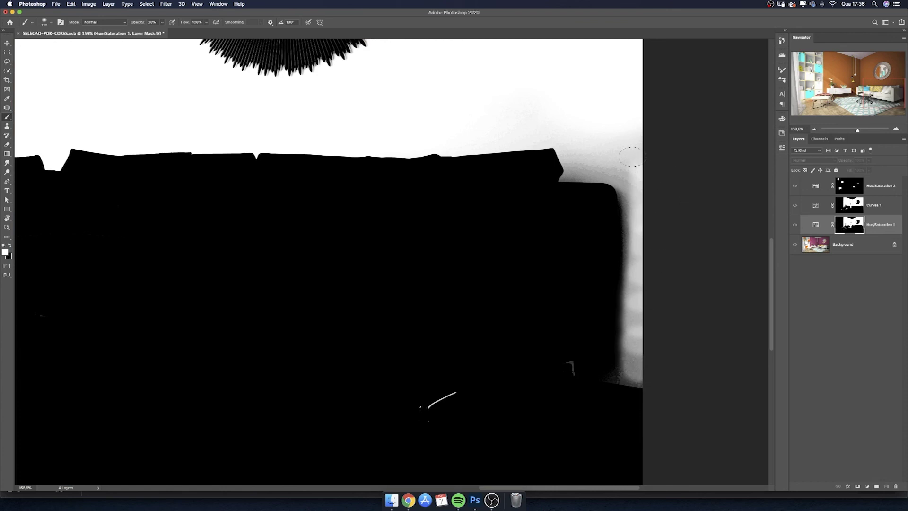
Whiten the grey haze beside the sofa's right end using an Overlay-mode brush
{"action": "left_click", "coordinate": [106, 22]}
{"action": "left_click", "coordinate": [92, 108]}
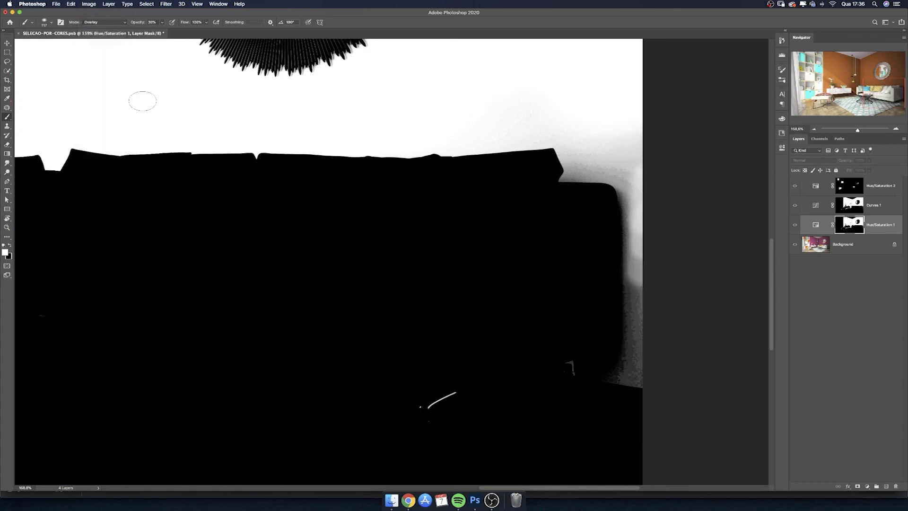
{"action": "mouse_move", "coordinate": [611, 155]}
{"action": "left_mouse_down"}
{"action": "mouse_move", "coordinate": [577, 170]}
{"action": "mouse_move", "coordinate": [628, 180]}
{"action": "mouse_move", "coordinate": [617, 337]}
{"action": "mouse_move", "coordinate": [639, 340]}
{"action": "mouse_move", "coordinate": [634, 394]}
{"action": "mouse_move", "coordinate": [627, 371]}
{"action": "mouse_move", "coordinate": [600, 369]}
{"action": "mouse_move", "coordinate": [640, 375]}
{"action": "left_mouse_up"}
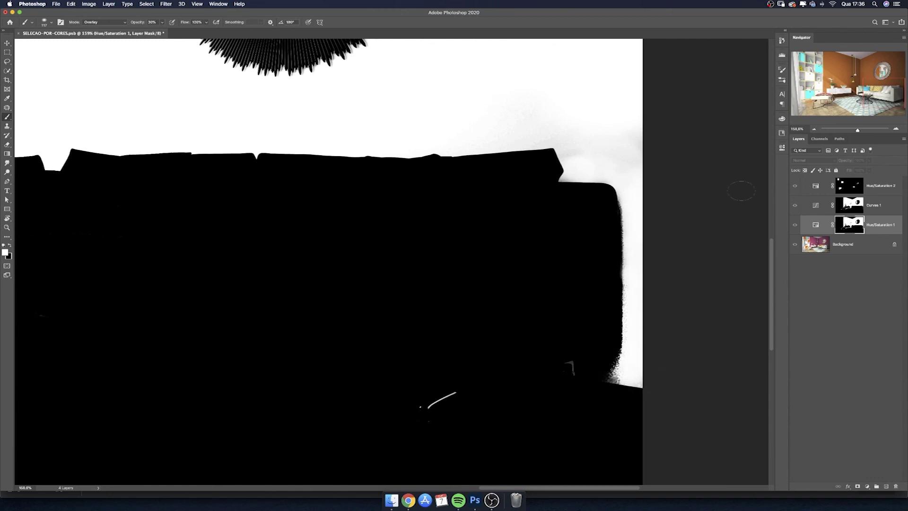
{"action": "left_click", "coordinate": [848, 225], "text": "alt"}
{"action": "key", "text": "z"}
{"action": "mouse_move", "coordinate": [563, 248]}
{"action": "left_mouse_down"}
{"action": "mouse_move", "coordinate": [546, 303]}
{"action": "mouse_move", "coordinate": [541, 252]}
{"action": "left_mouse_up"}
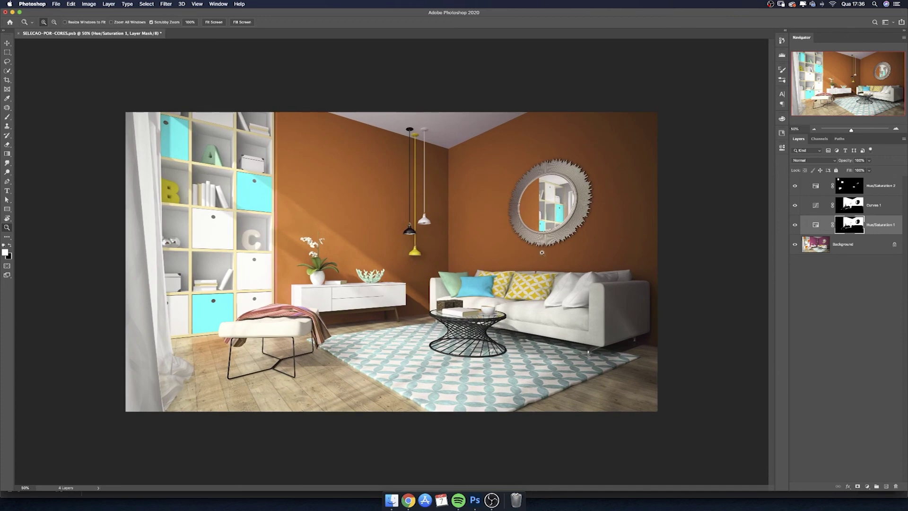
Compare the recolour against the original purple room up close, then open the Select menu
{"action": "mouse_move", "coordinate": [542, 252]}
{"action": "left_mouse_down"}
{"action": "mouse_move", "coordinate": [532, 278]}
{"action": "mouse_move", "coordinate": [561, 258]}
{"action": "left_mouse_up"}
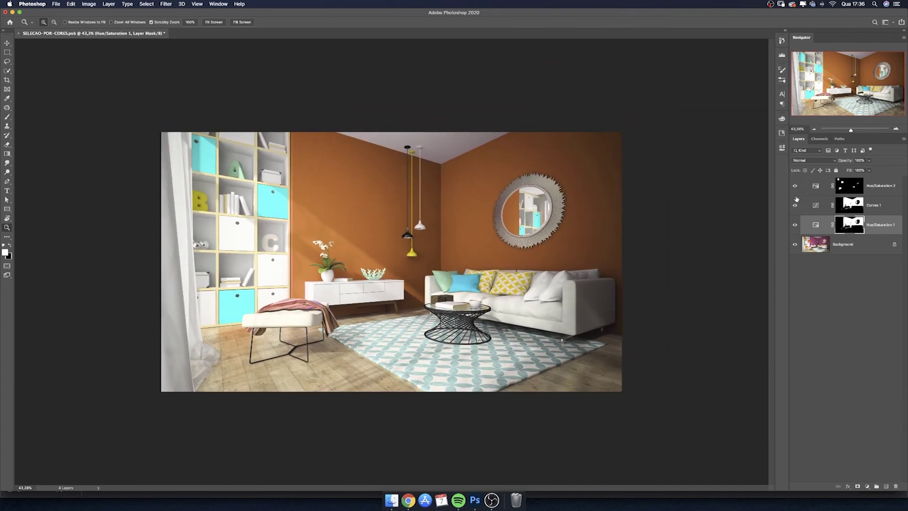
{"action": "left_click", "coordinate": [794, 244], "text": "alt"}
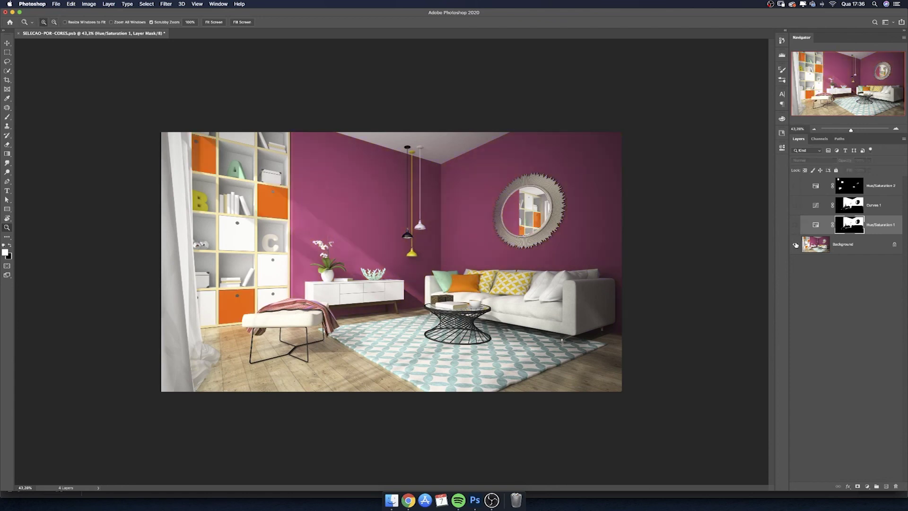
{"action": "mouse_move", "coordinate": [384, 243]}
{"action": "left_mouse_down"}
{"action": "mouse_move", "coordinate": [411, 264]}
{"action": "mouse_move", "coordinate": [365, 262]}
{"action": "mouse_move", "coordinate": [365, 339]}
{"action": "left_mouse_up"}
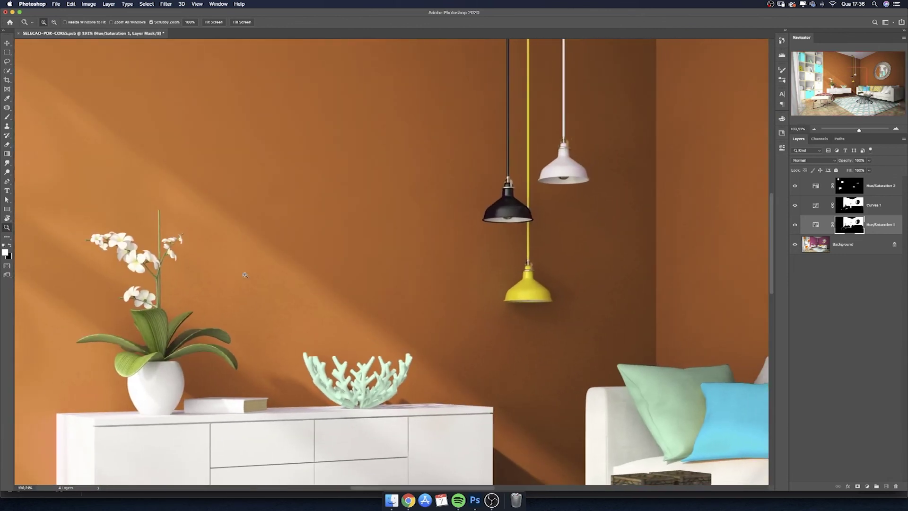
{"action": "mouse_move", "coordinate": [339, 306]}
{"action": "left_mouse_down"}
{"action": "mouse_move", "coordinate": [334, 321]}
{"action": "mouse_move", "coordinate": [358, 271]}
{"action": "left_mouse_up"}
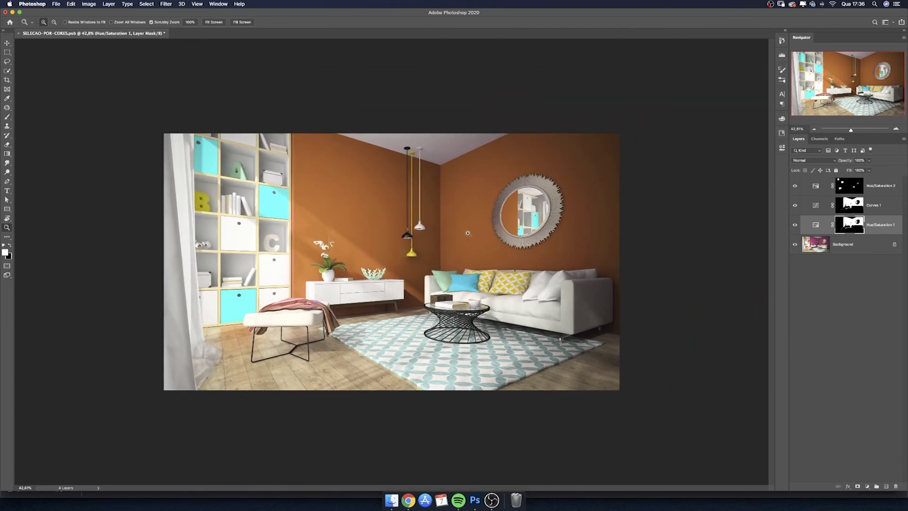
{"action": "left_click", "coordinate": [147, 4]}
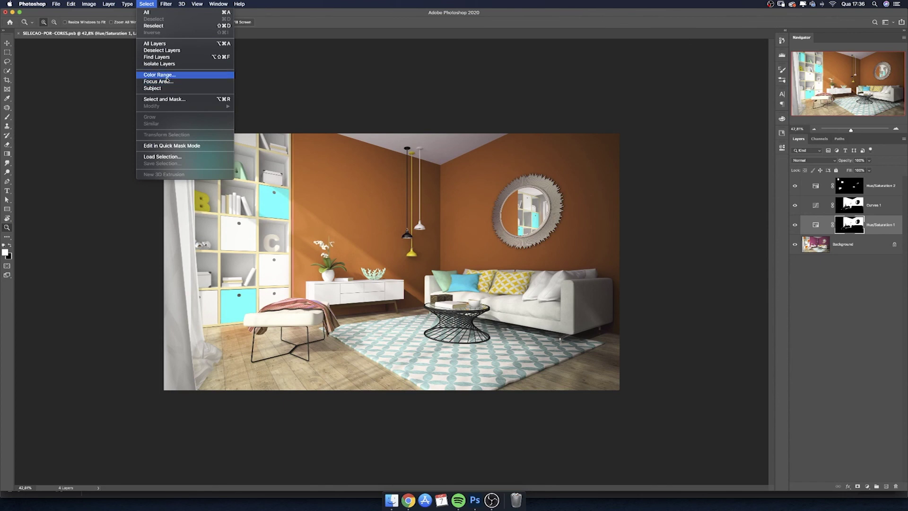
Close the Select menu without choosing a command
{"action": "left_click", "coordinate": [379, 202]}
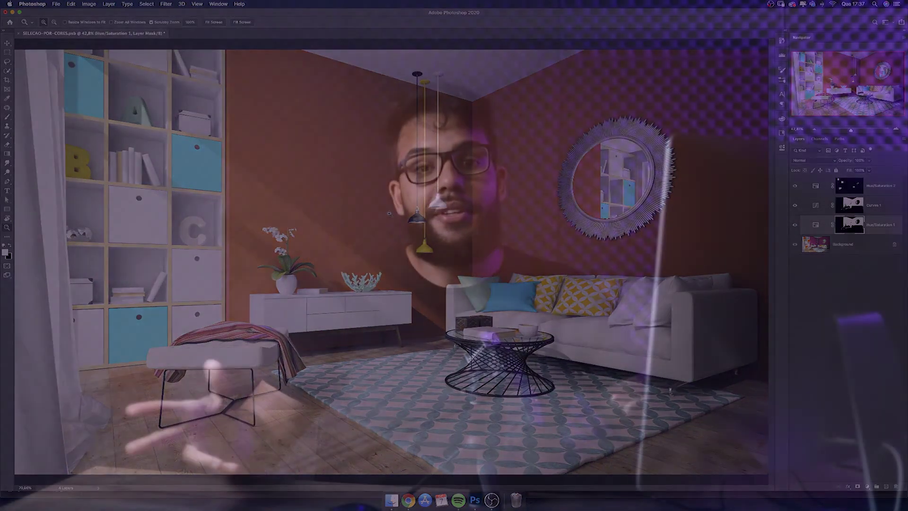